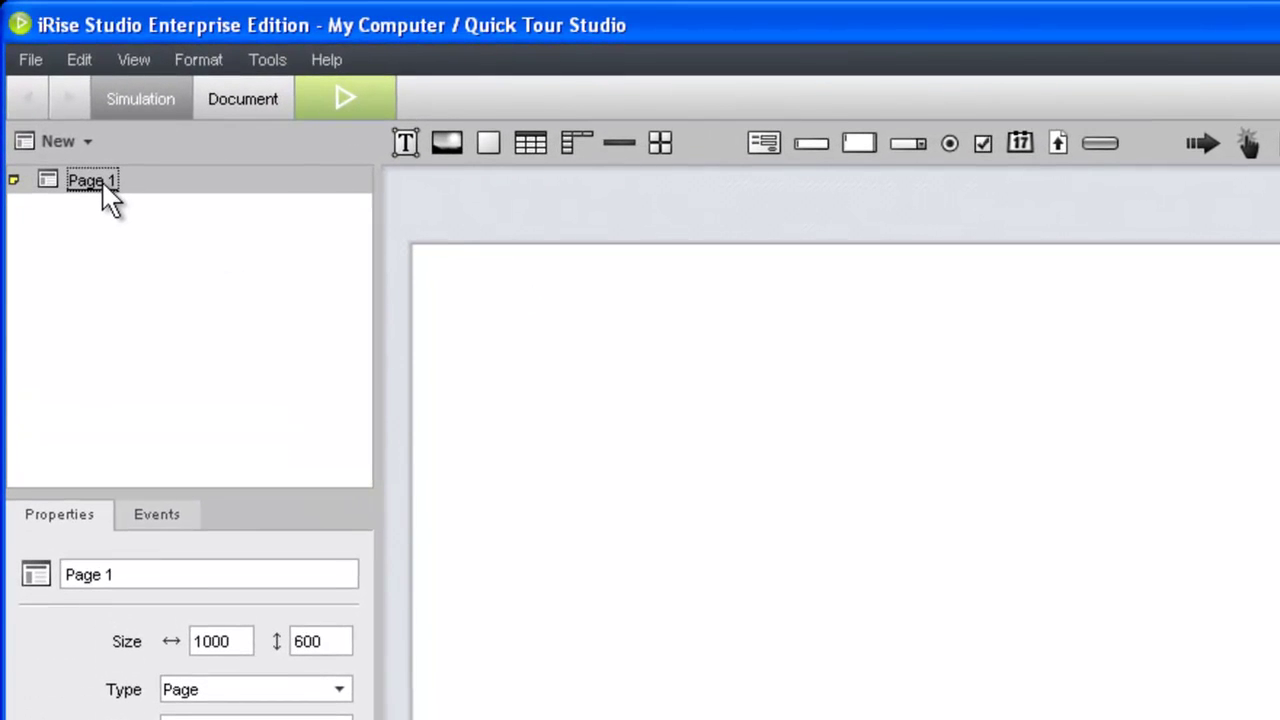
Add a second page to the project named 'Create Profile Screen'
{"action": "left_click", "coordinate": [56, 142]}
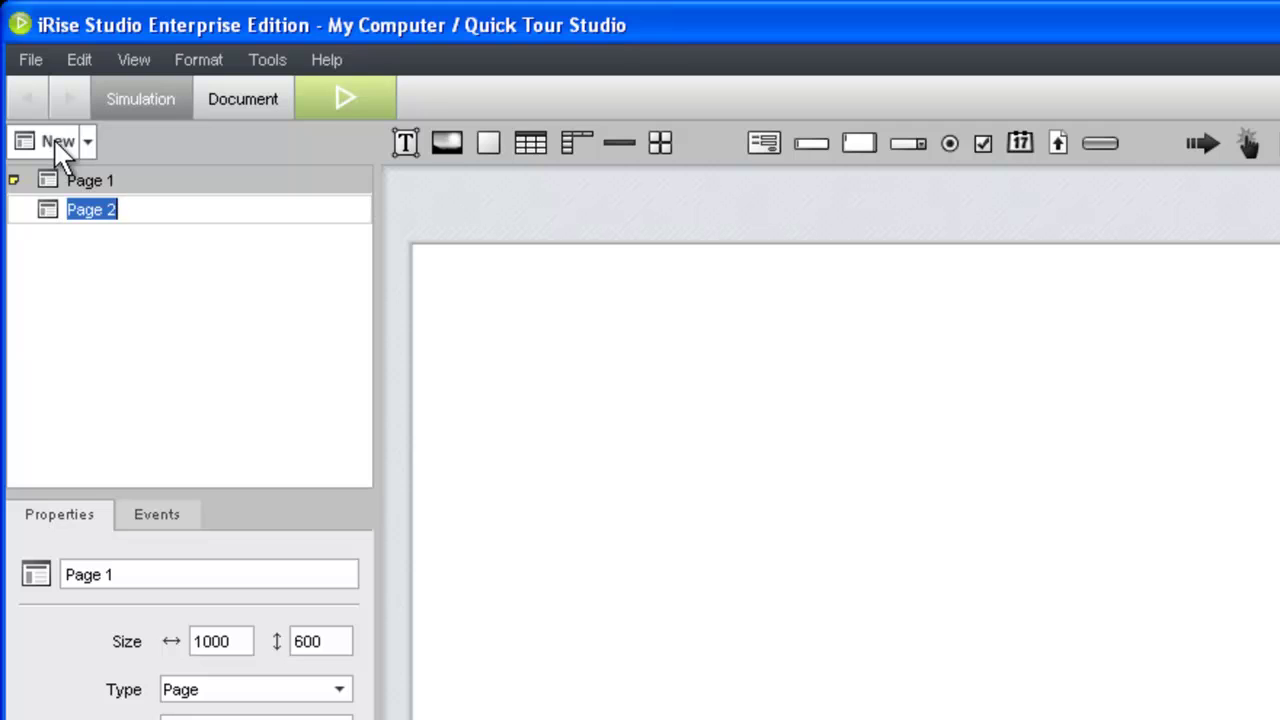
{"action": "type", "text": "Create Profile Scree"}
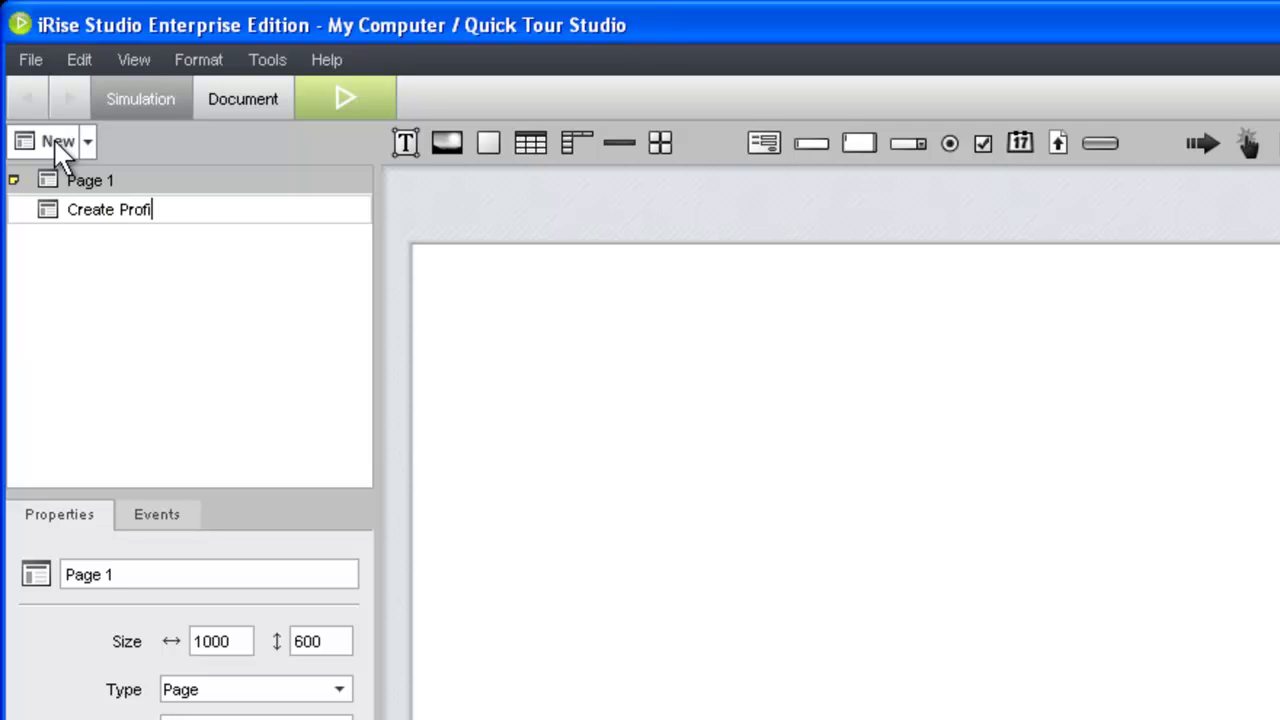
{"action": "type", "text": "n"}
{"action": "key", "text": "Return"}
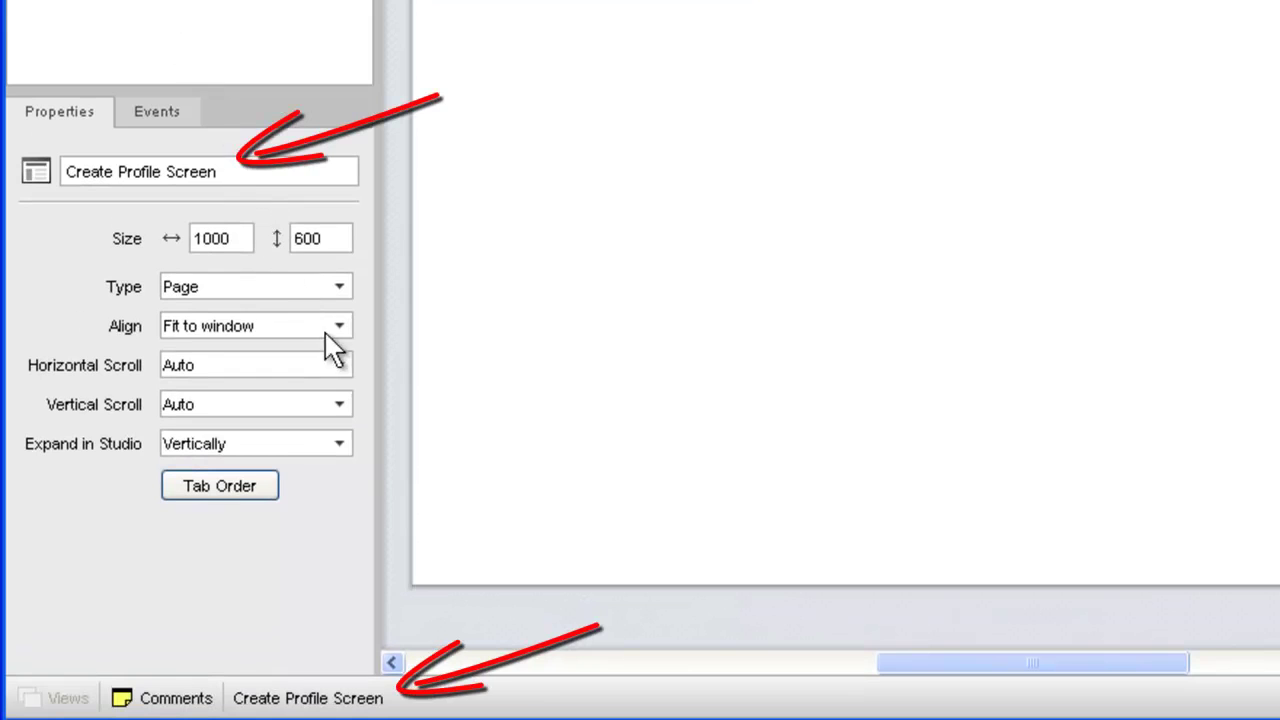
Keep the page alignment at Fit to window and set horizontal scrolling to No
{"action": "left_click", "coordinate": [340, 328]}
{"action": "left_click", "coordinate": [340, 328]}
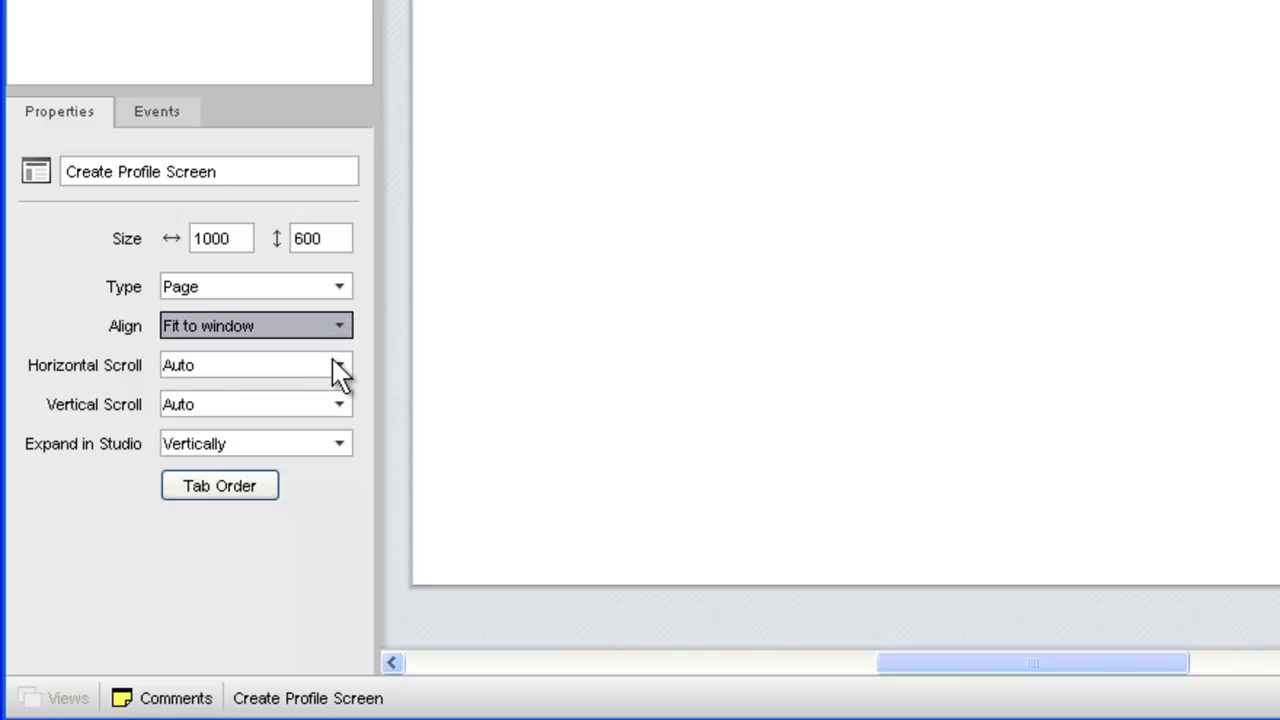
{"action": "left_click", "coordinate": [340, 366]}
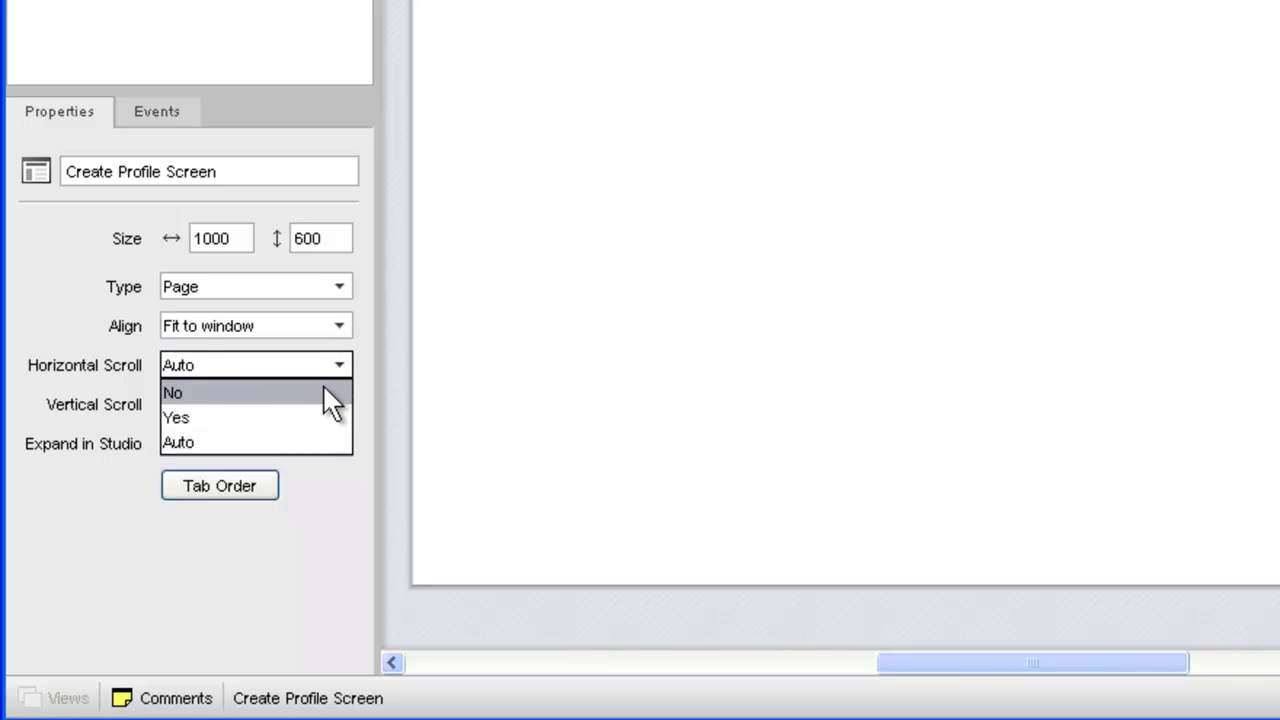
{"action": "left_click", "coordinate": [325, 392]}
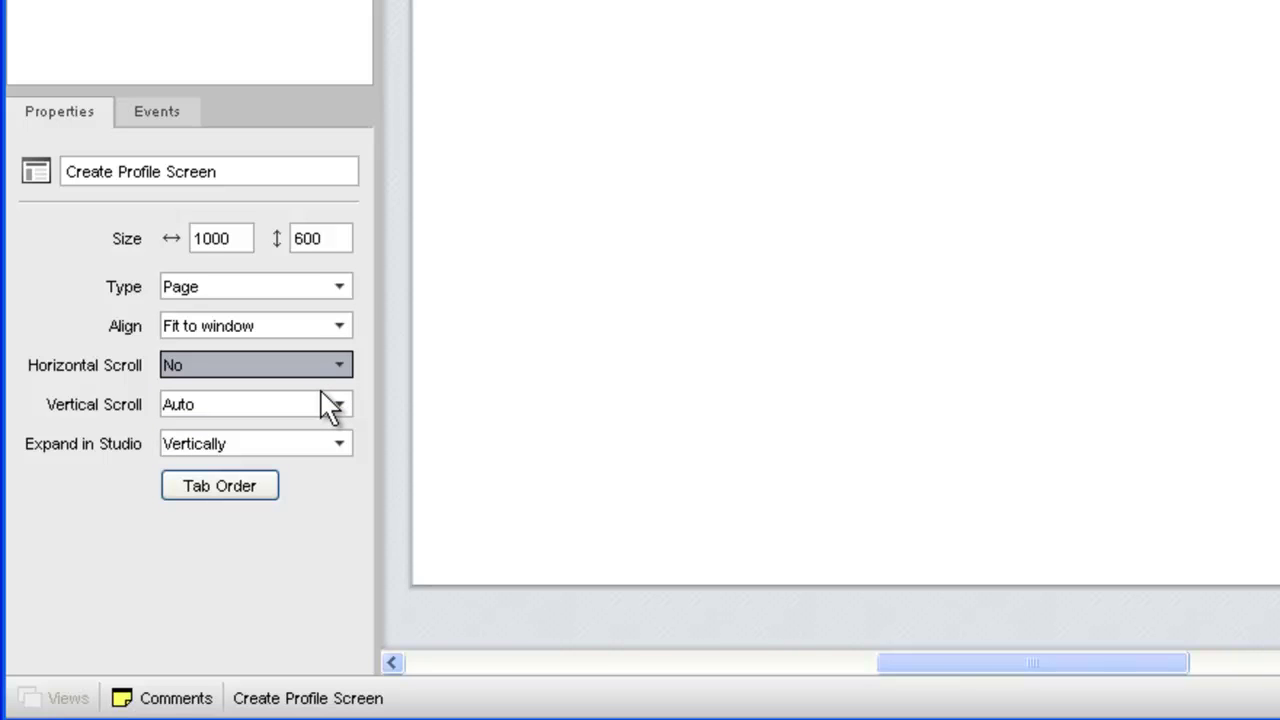
Make the page an iPhone 4 screen, keeping Portrait orientation and a Black status bar
{"action": "left_click", "coordinate": [340, 287]}
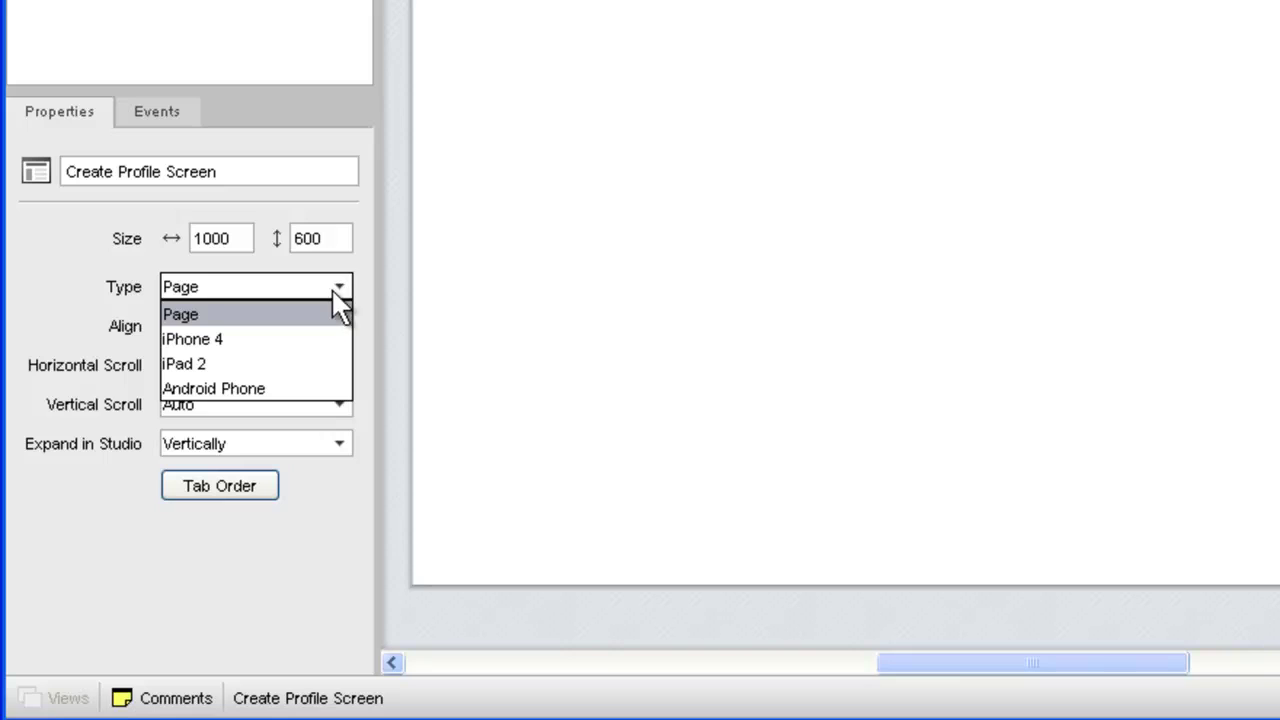
{"action": "left_click", "coordinate": [293, 340]}
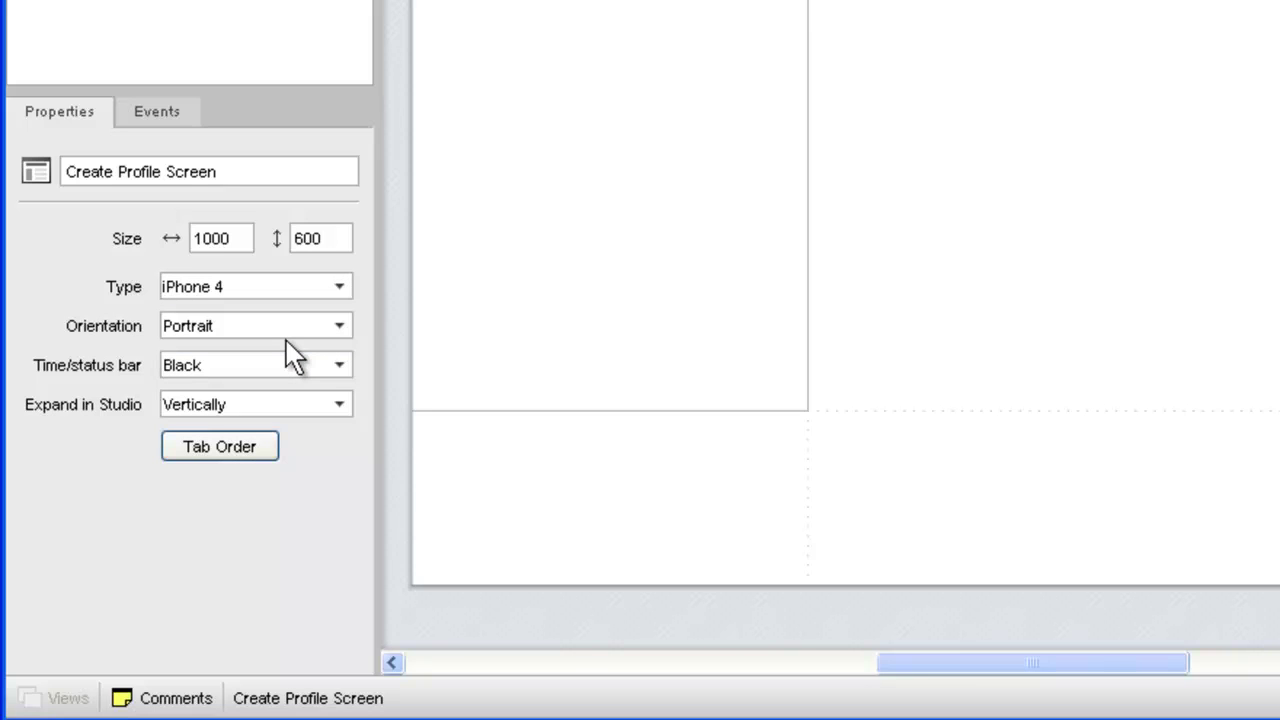
{"action": "left_click", "coordinate": [338, 325]}
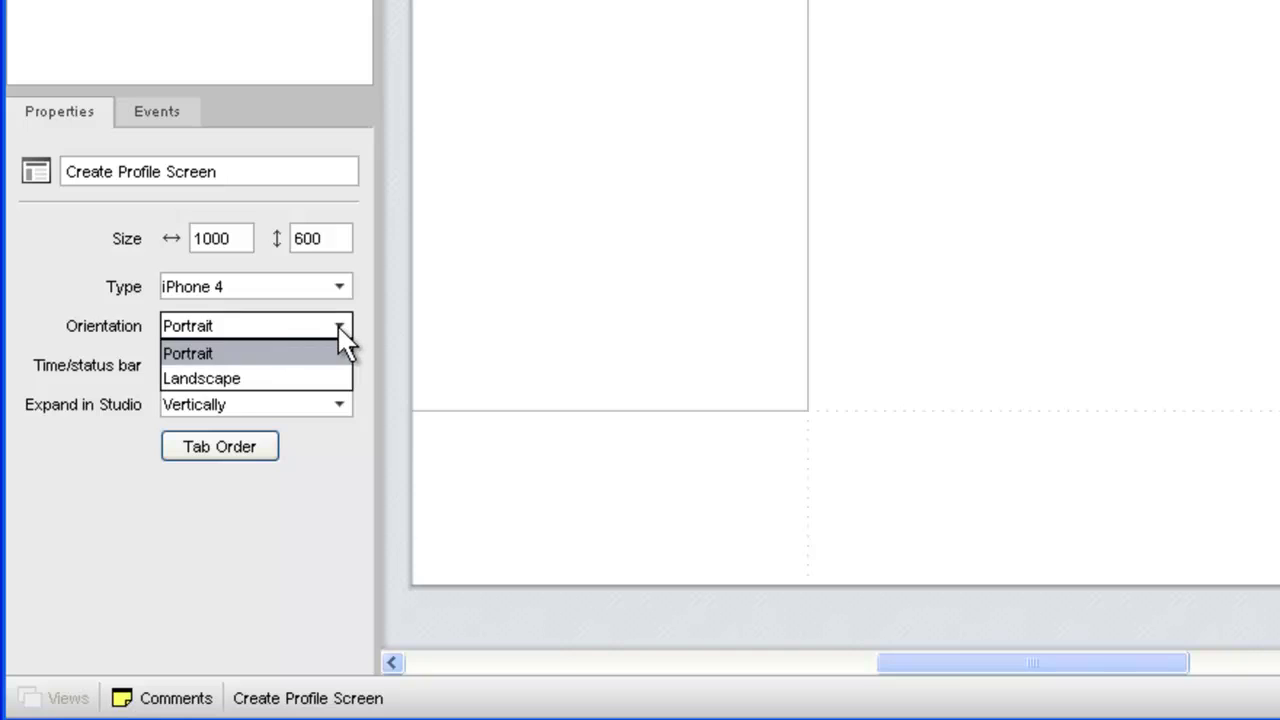
{"action": "left_click", "coordinate": [341, 330]}
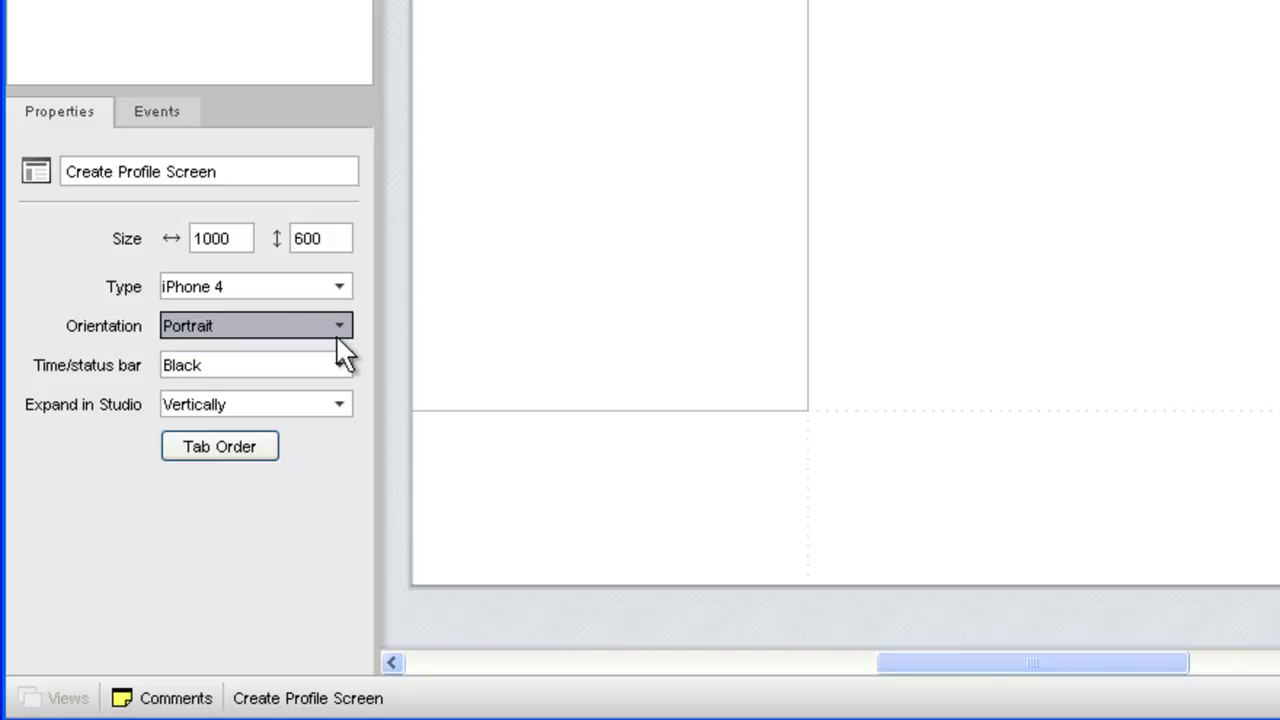
{"action": "left_click", "coordinate": [340, 368]}
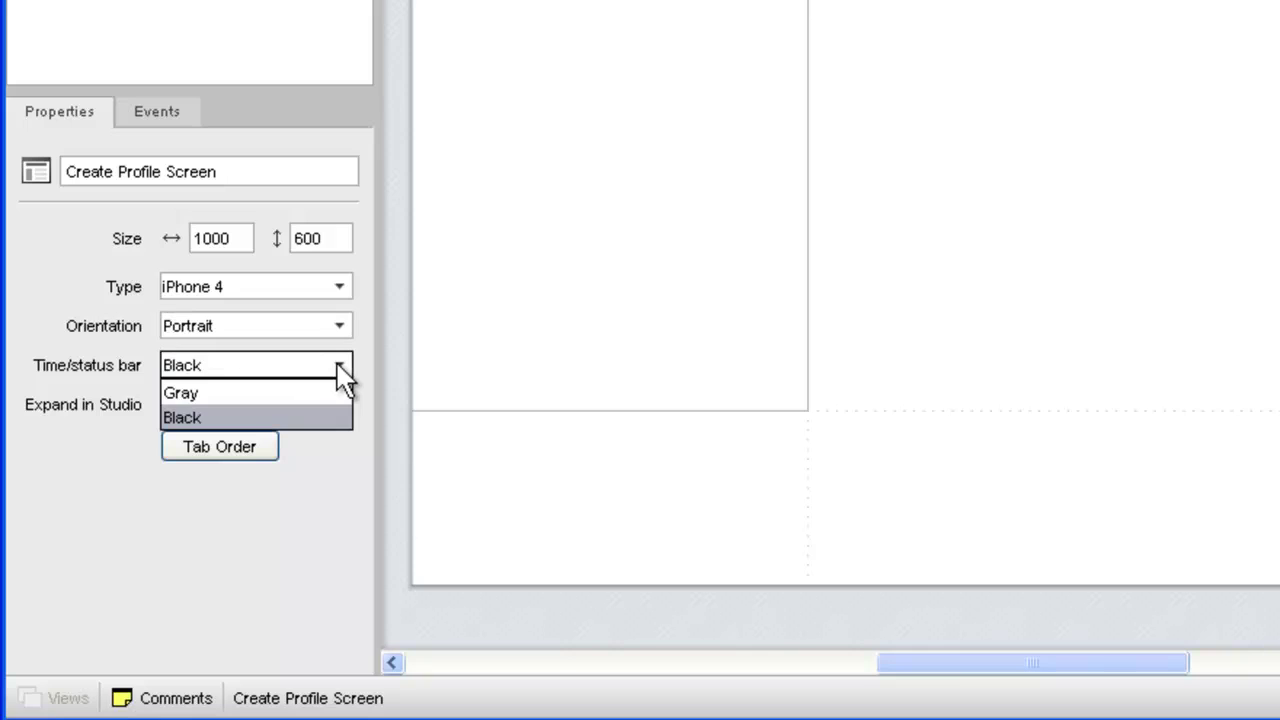
{"action": "left_click", "coordinate": [341, 370]}
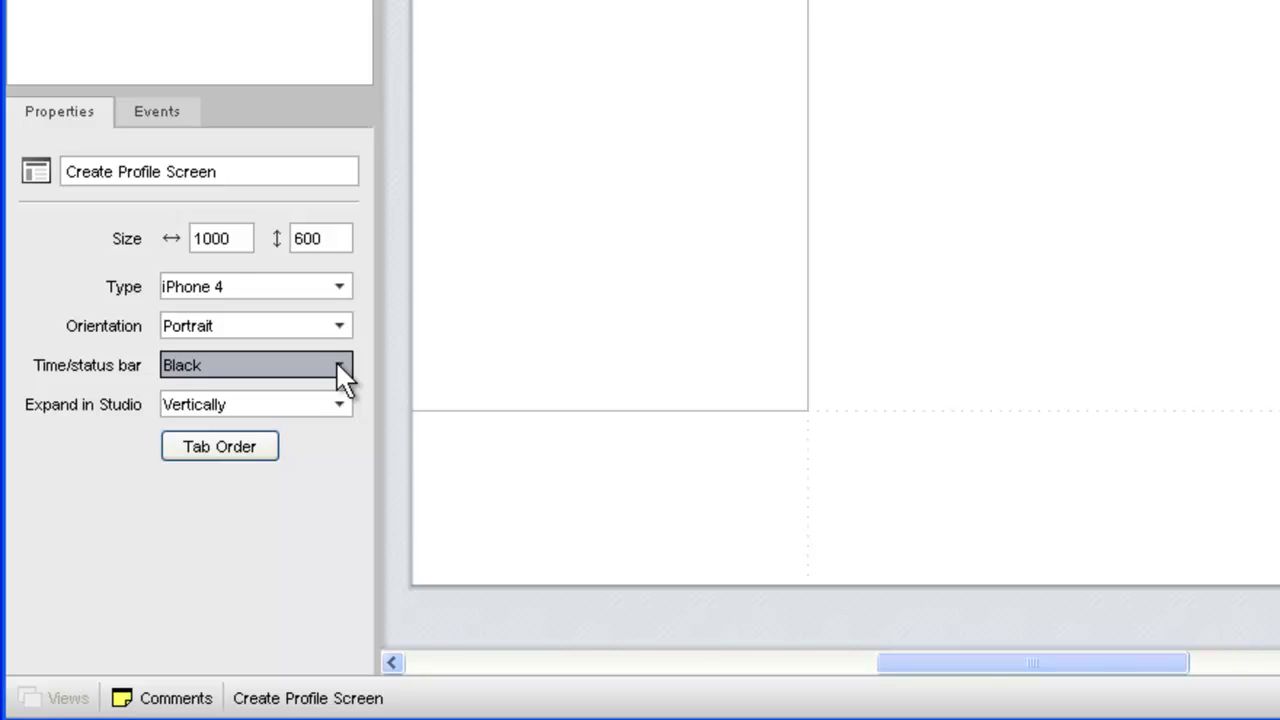
{"action": "left_click", "coordinate": [339, 289]}
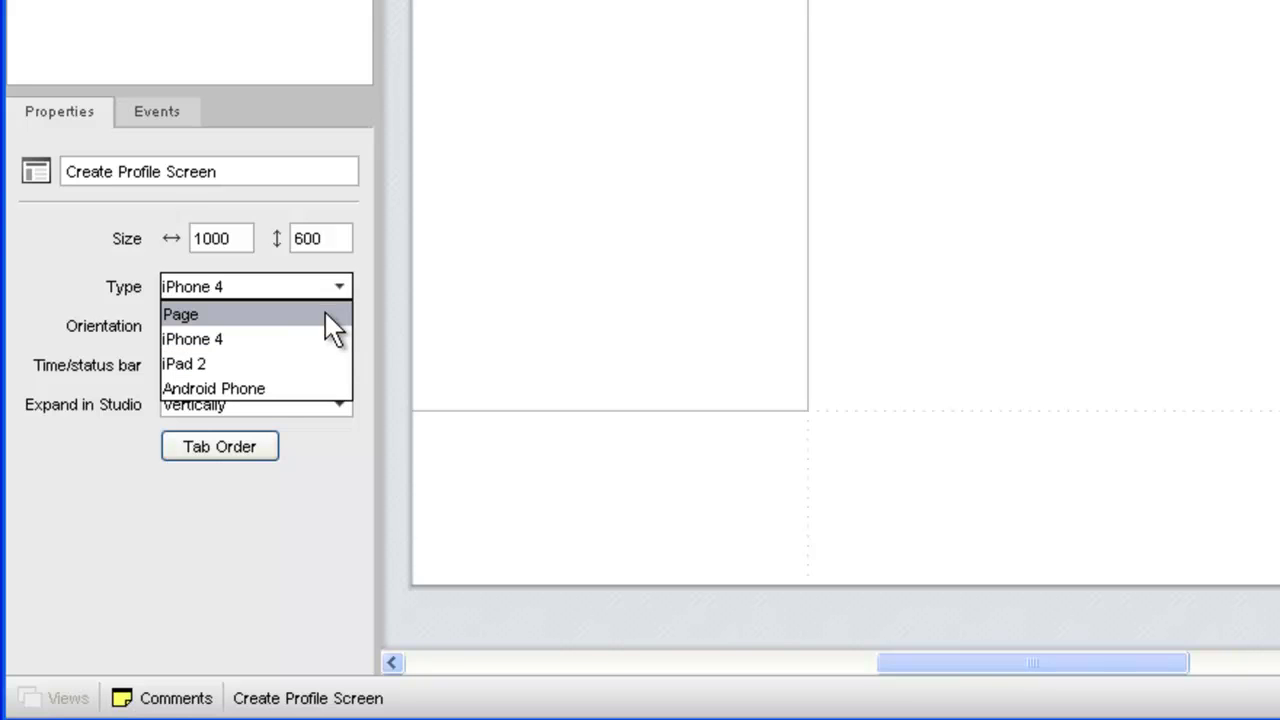
Change the page type back to Page and draw a large form across the canvas centre
{"action": "left_click", "coordinate": [324, 314]}
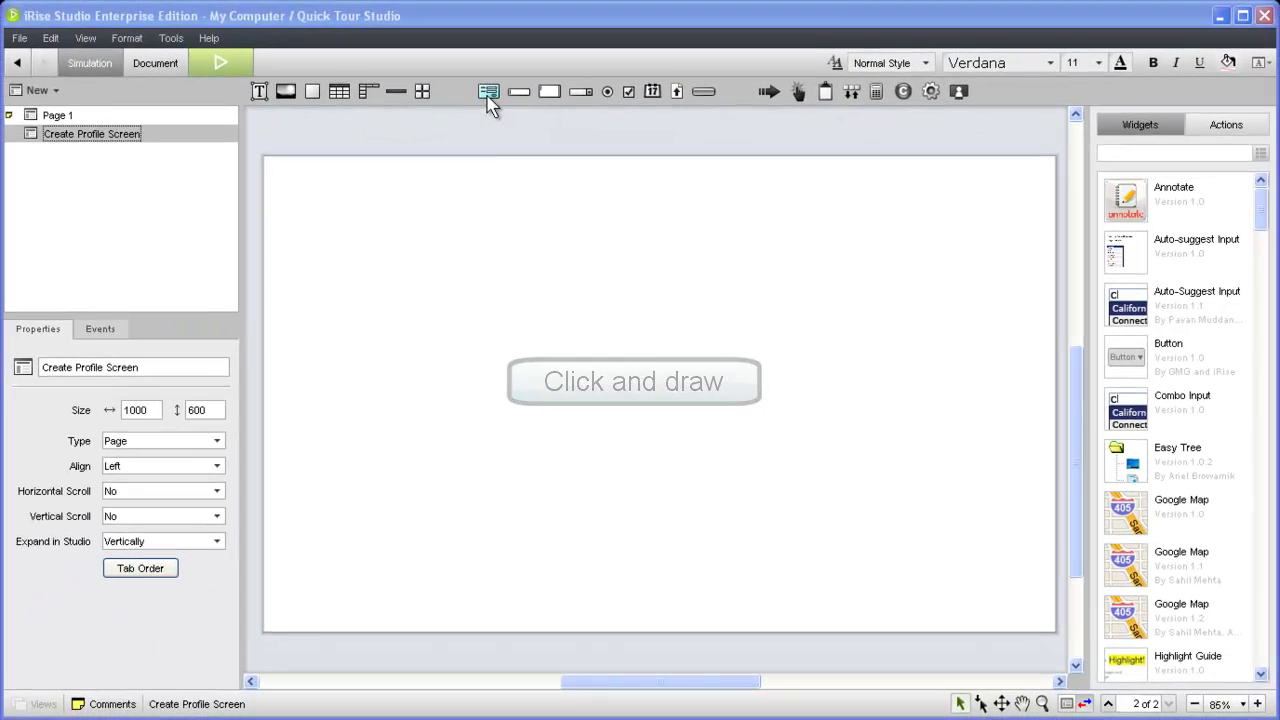
{"action": "left_click", "coordinate": [447, 43]}
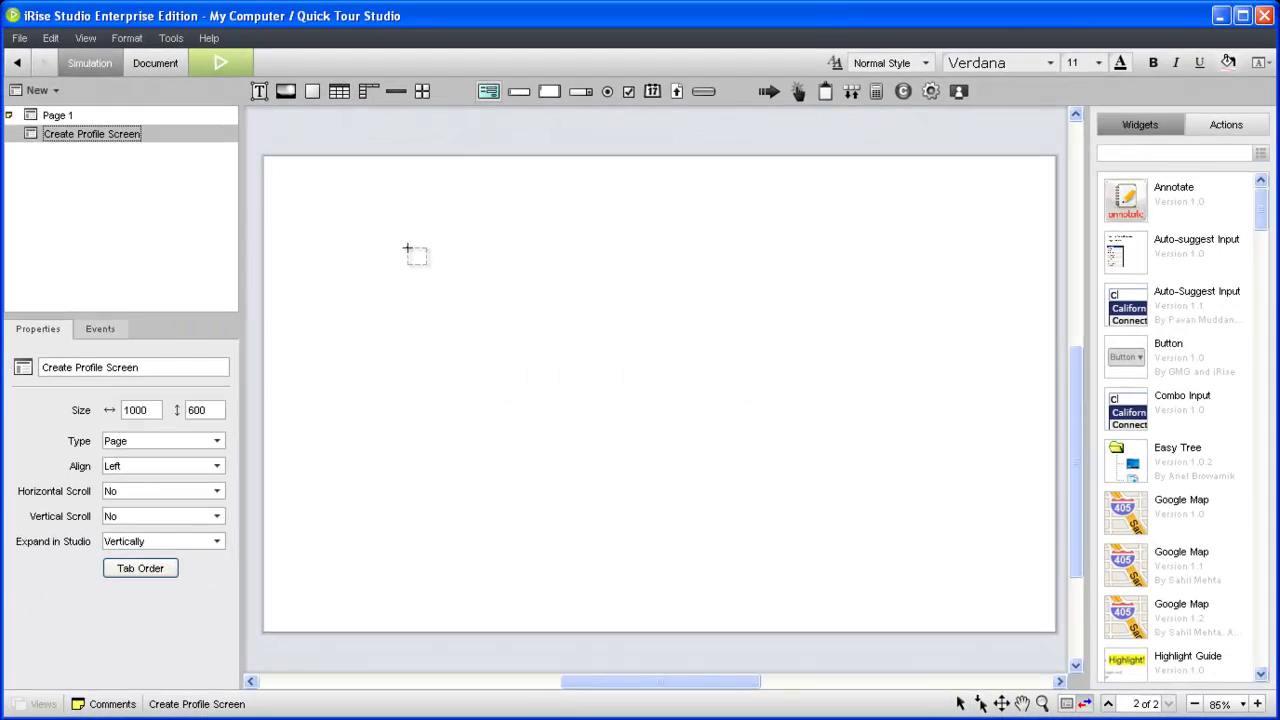
{"action": "left_click_drag", "start_coordinate": [409, 246], "coordinate": [916, 558]}
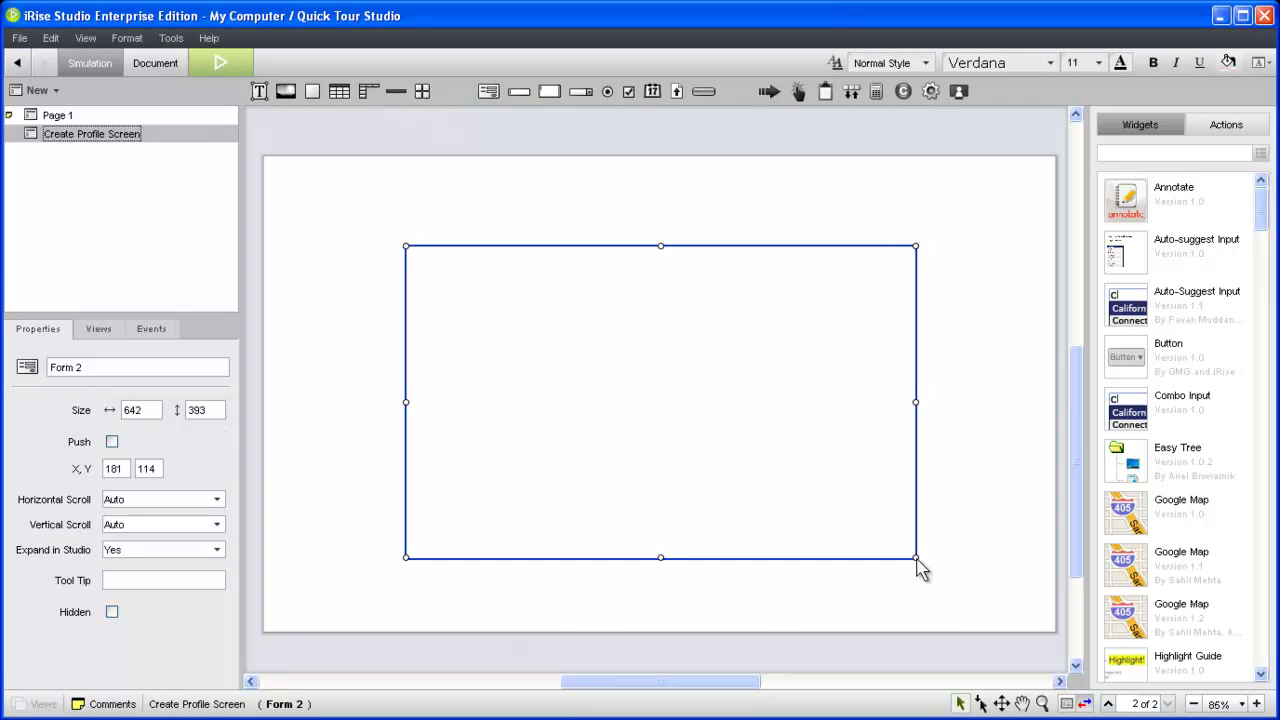
{"action": "left_click", "coordinate": [985, 533]}
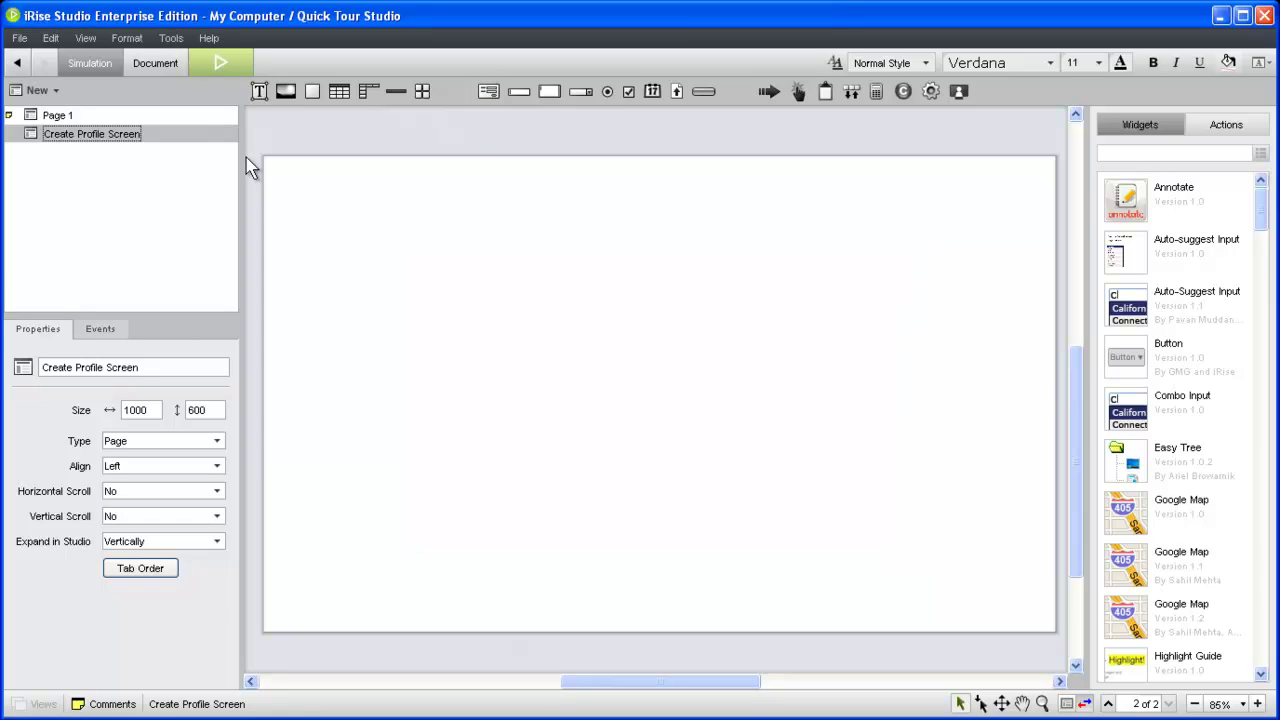
Turn on Show Widget Boundaries from the View menu
{"action": "left_click", "coordinate": [87, 42]}
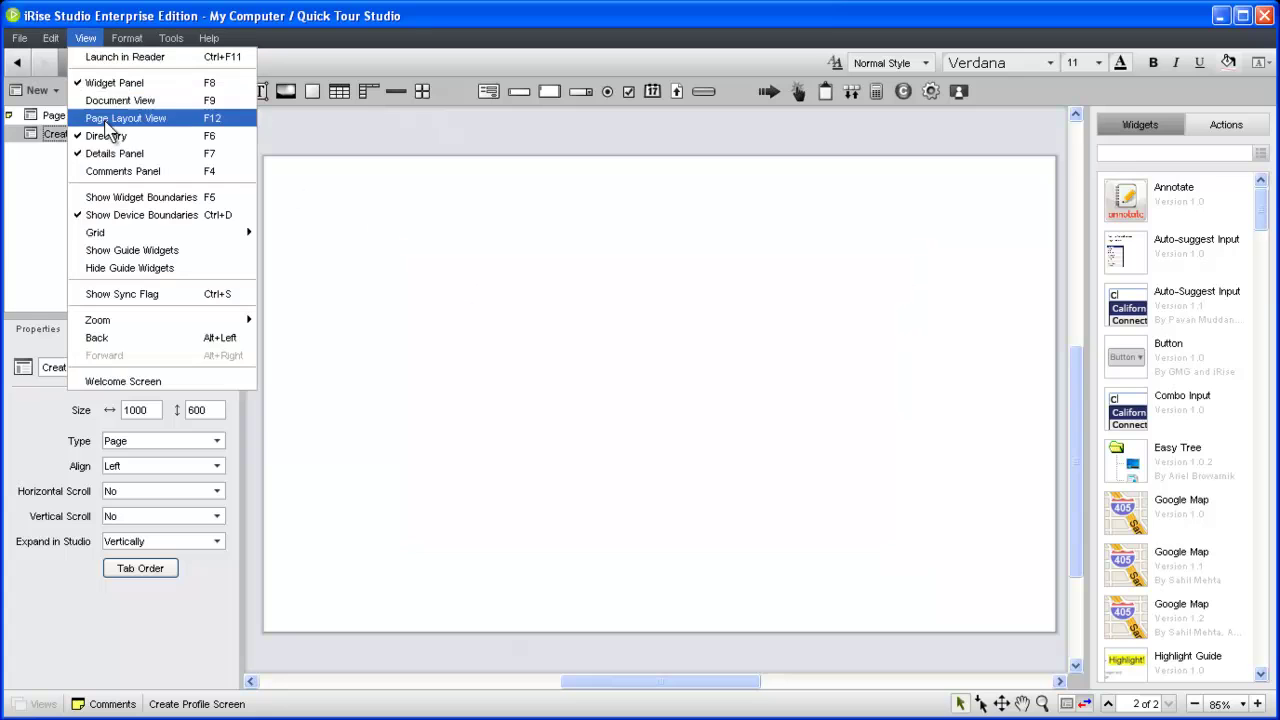
{"action": "left_click", "coordinate": [112, 196]}
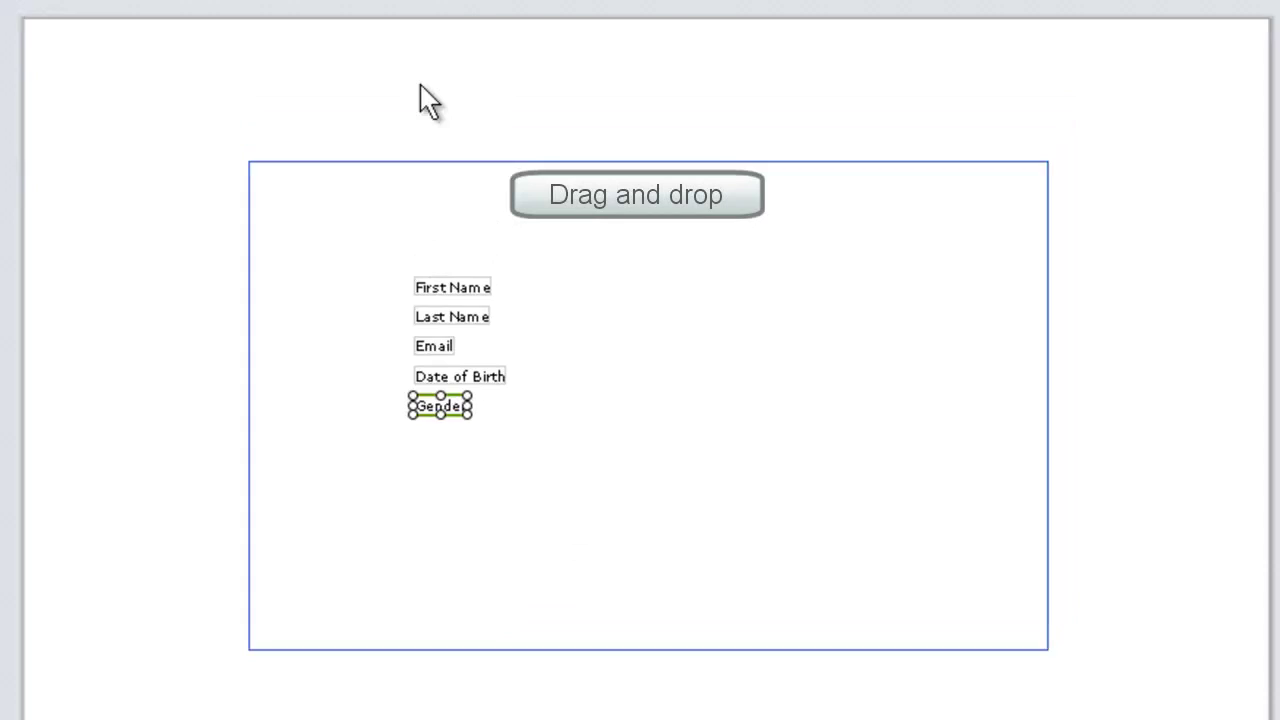
Add text inputs beside First Name, Last Name and Email, a date field and a dropdown, then select all five
{"action": "left_click_drag", "start_coordinate": [420, 51], "coordinate": [543, 378]}
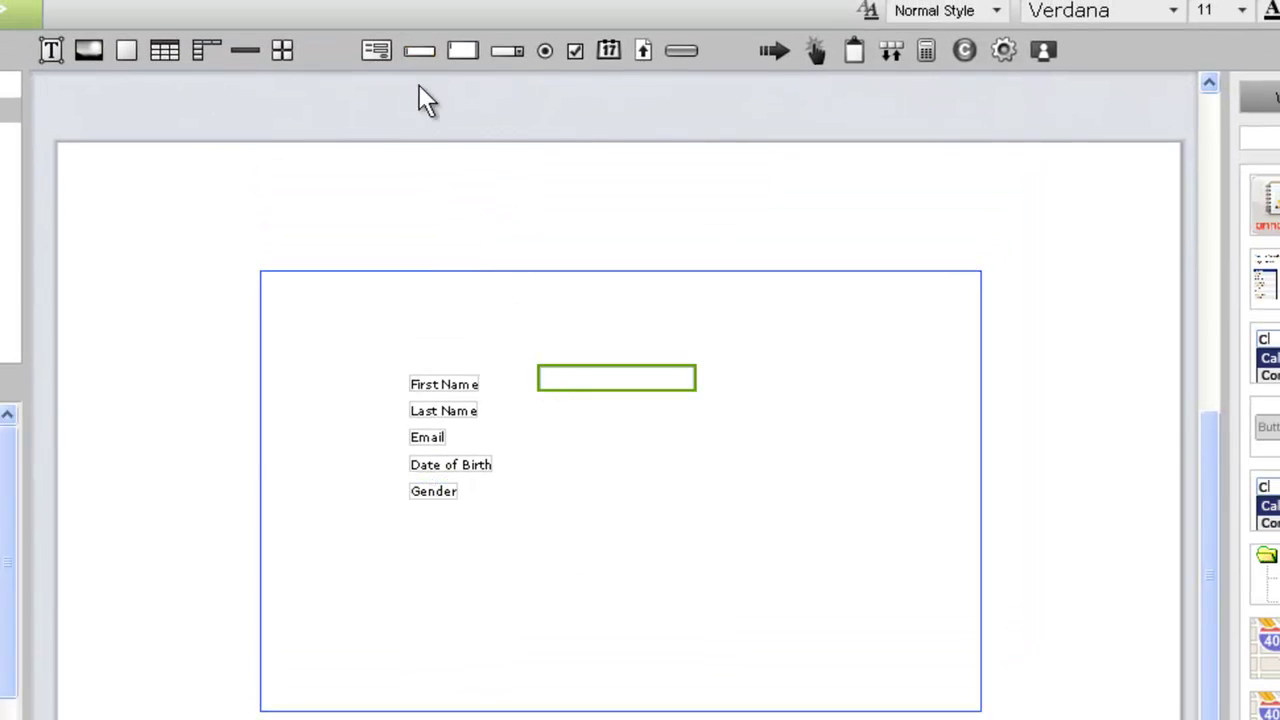
{"action": "left_click_drag", "start_coordinate": [420, 51], "coordinate": [543, 413]}
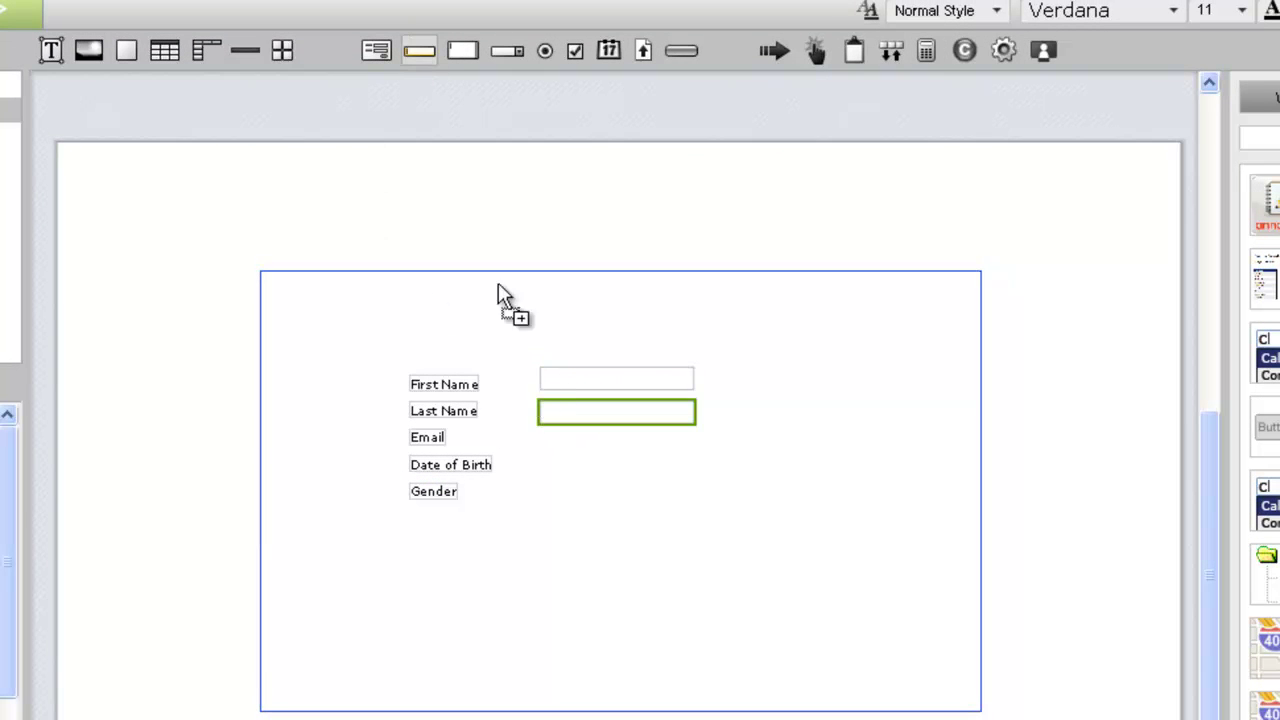
{"action": "left_click_drag", "start_coordinate": [498, 282], "coordinate": [532, 448]}
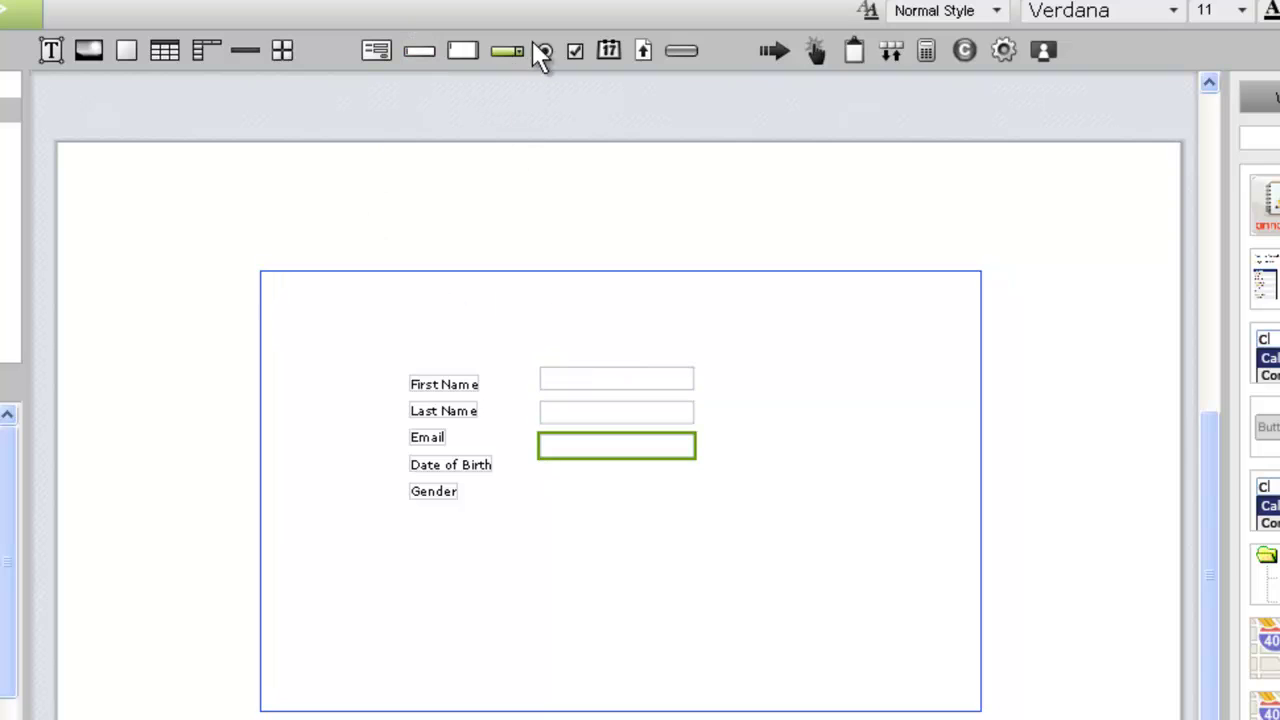
{"action": "left_click_drag", "start_coordinate": [530, 48], "coordinate": [546, 486]}
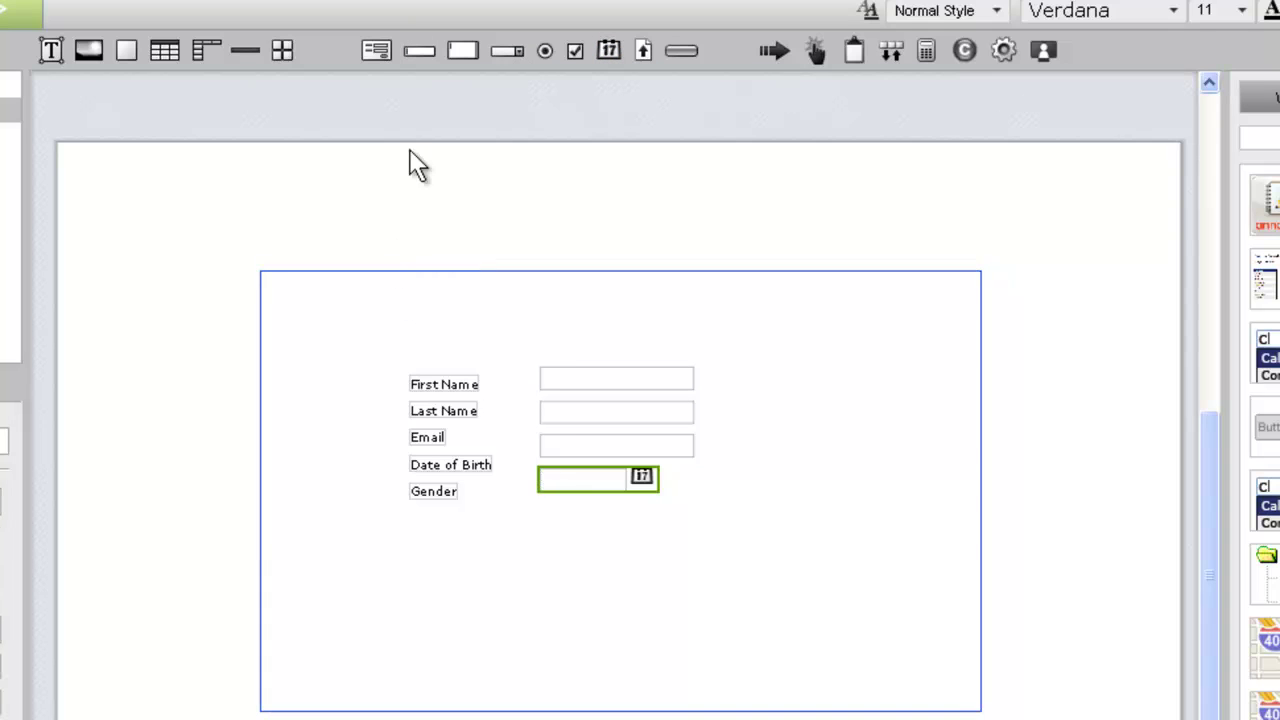
{"action": "left_click_drag", "start_coordinate": [507, 51], "coordinate": [549, 517]}
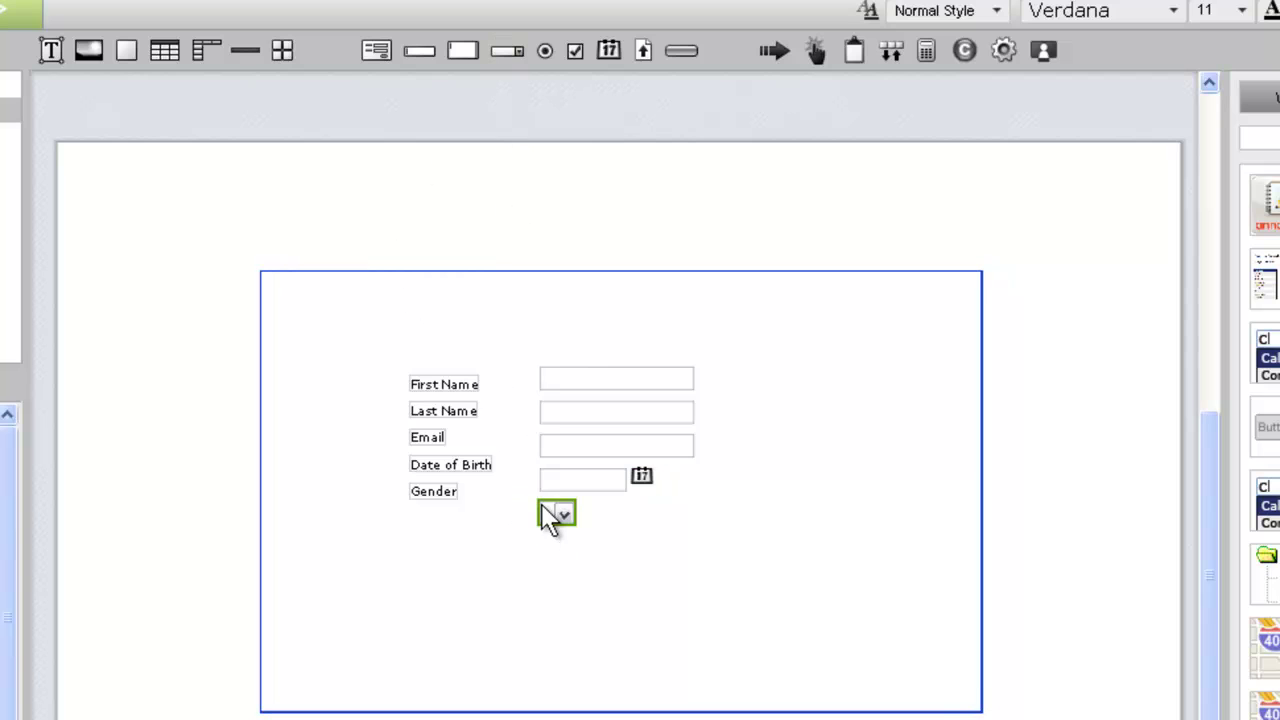
{"action": "left_click_drag", "start_coordinate": [517, 350], "coordinate": [725, 552]}
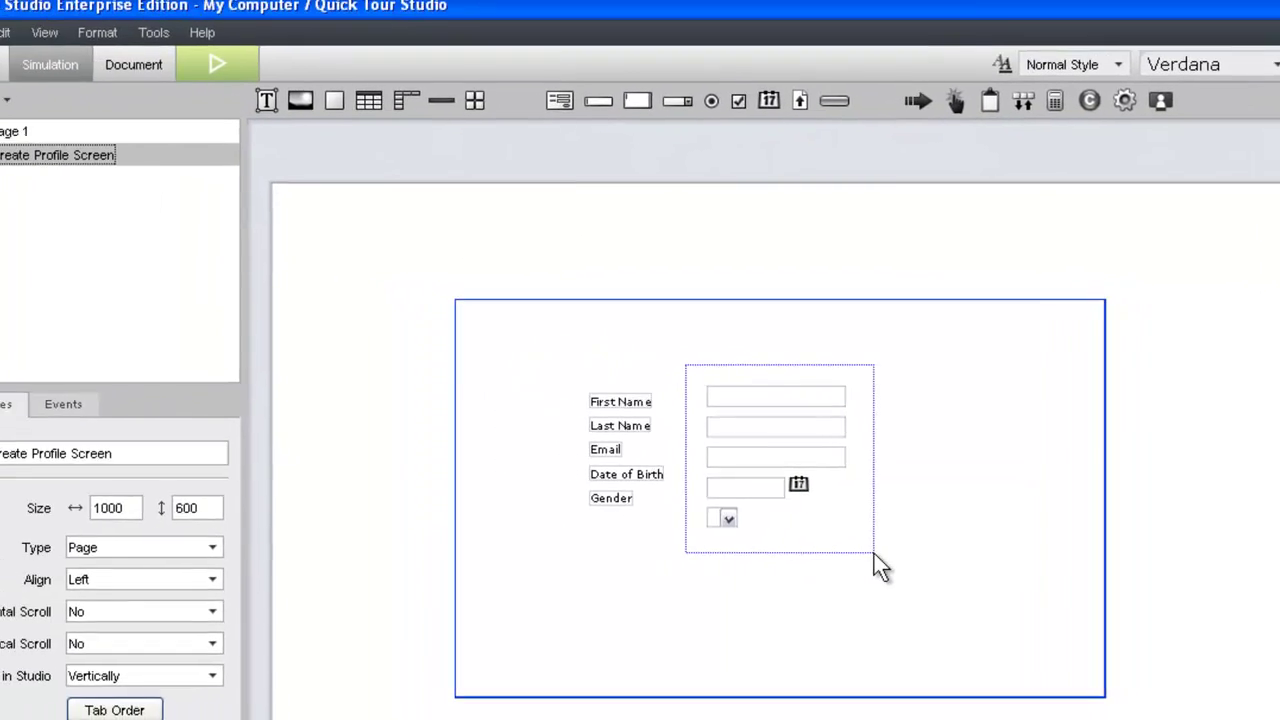
{"action": "left_click_drag", "start_coordinate": [874, 553], "coordinate": [876, 560]}
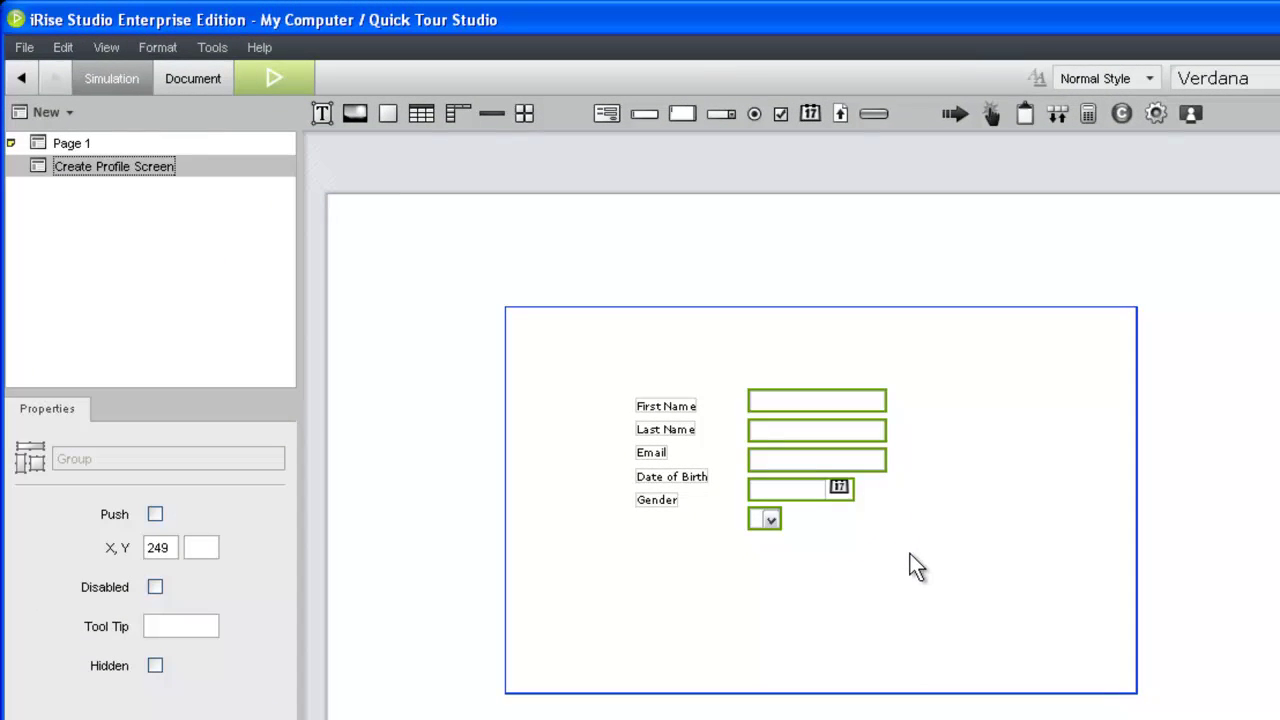
Left-align the five input fields and right-align the five labels
{"action": "left_click", "coordinate": [62, 47]}
{"action": "mouse_move", "coordinate": [114, 330]}
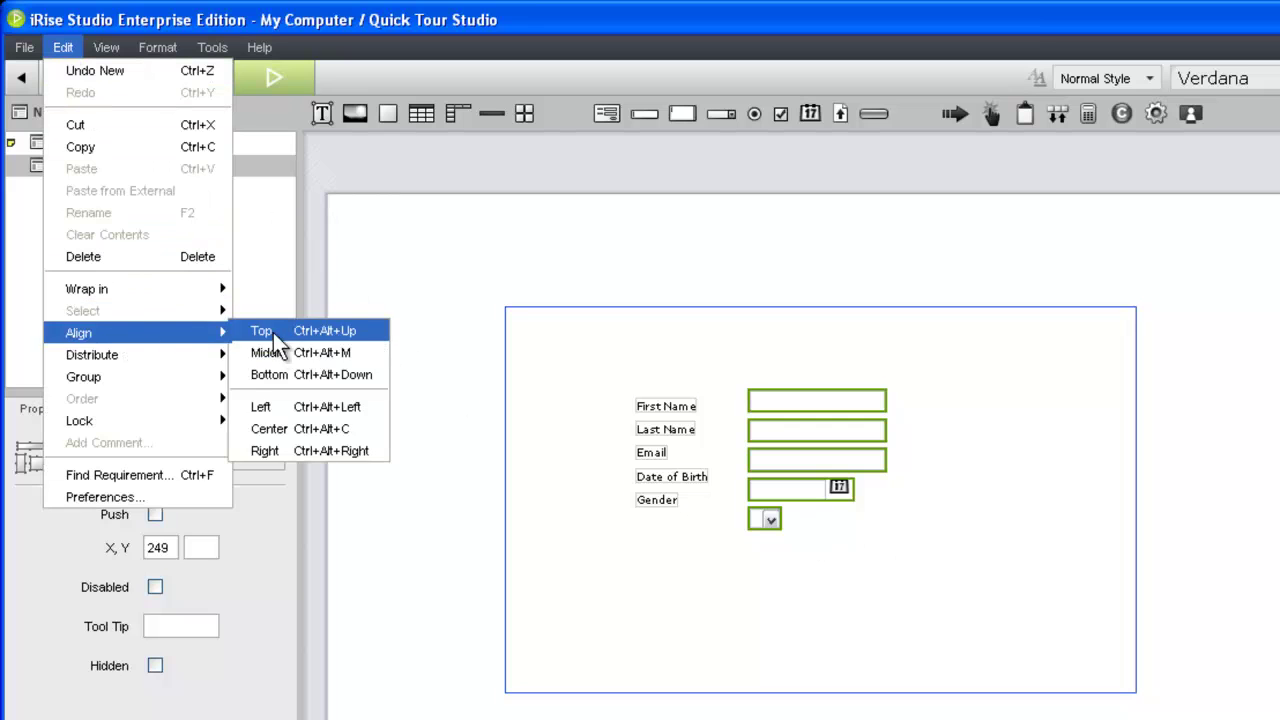
{"action": "left_click", "coordinate": [265, 405]}
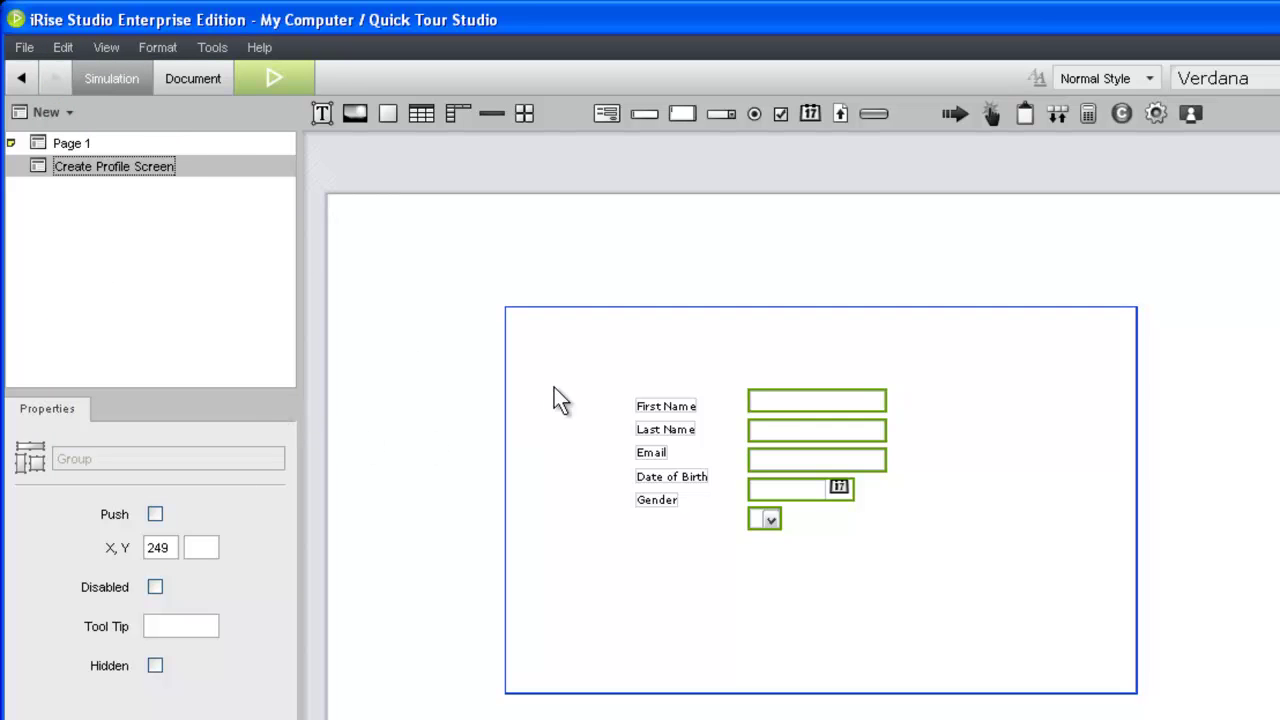
{"action": "left_click_drag", "start_coordinate": [614, 377], "coordinate": [723, 522]}
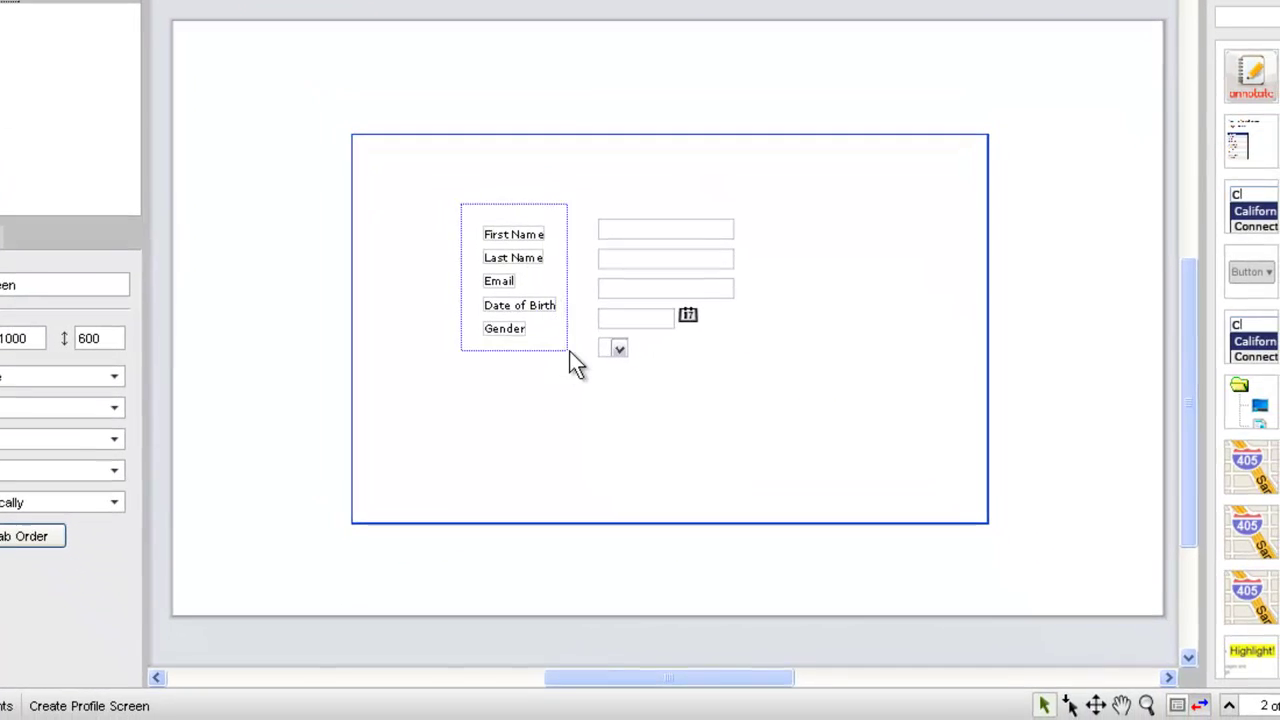
{"action": "left_click_drag", "start_coordinate": [569, 351], "coordinate": [565, 345]}
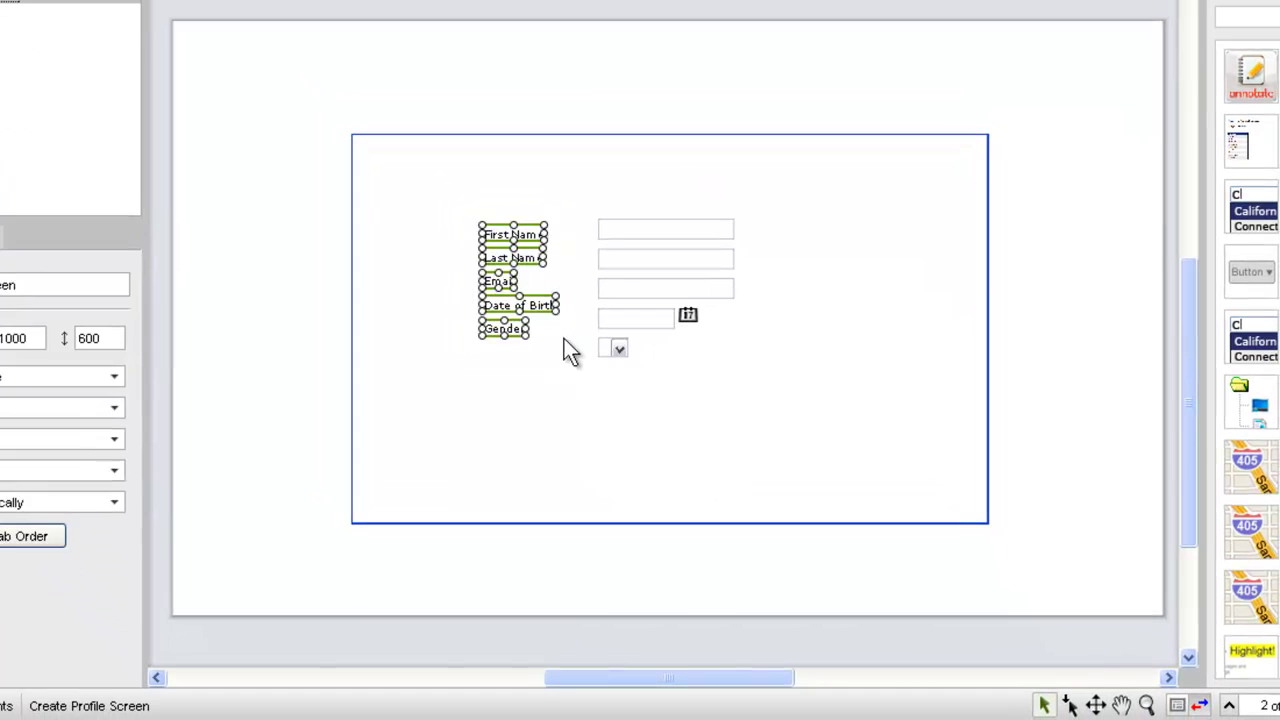
{"action": "right_click", "coordinate": [538, 307]}
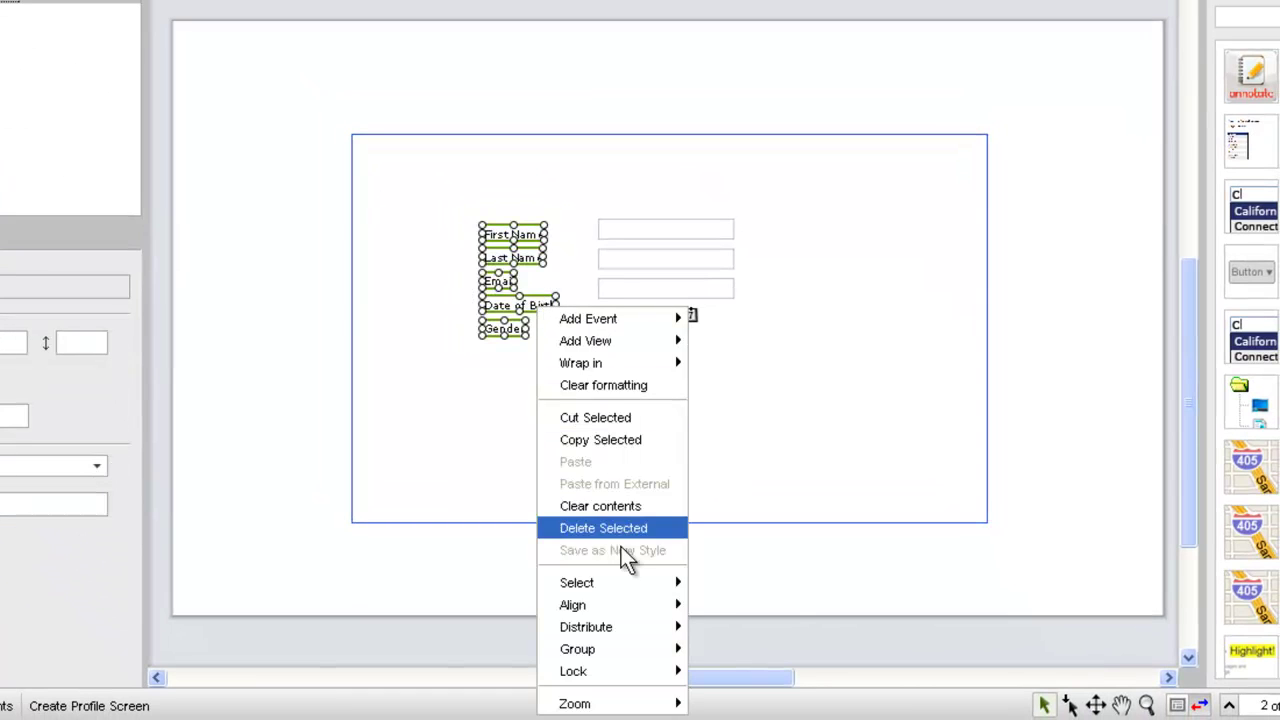
{"action": "mouse_move", "coordinate": [620, 604]}
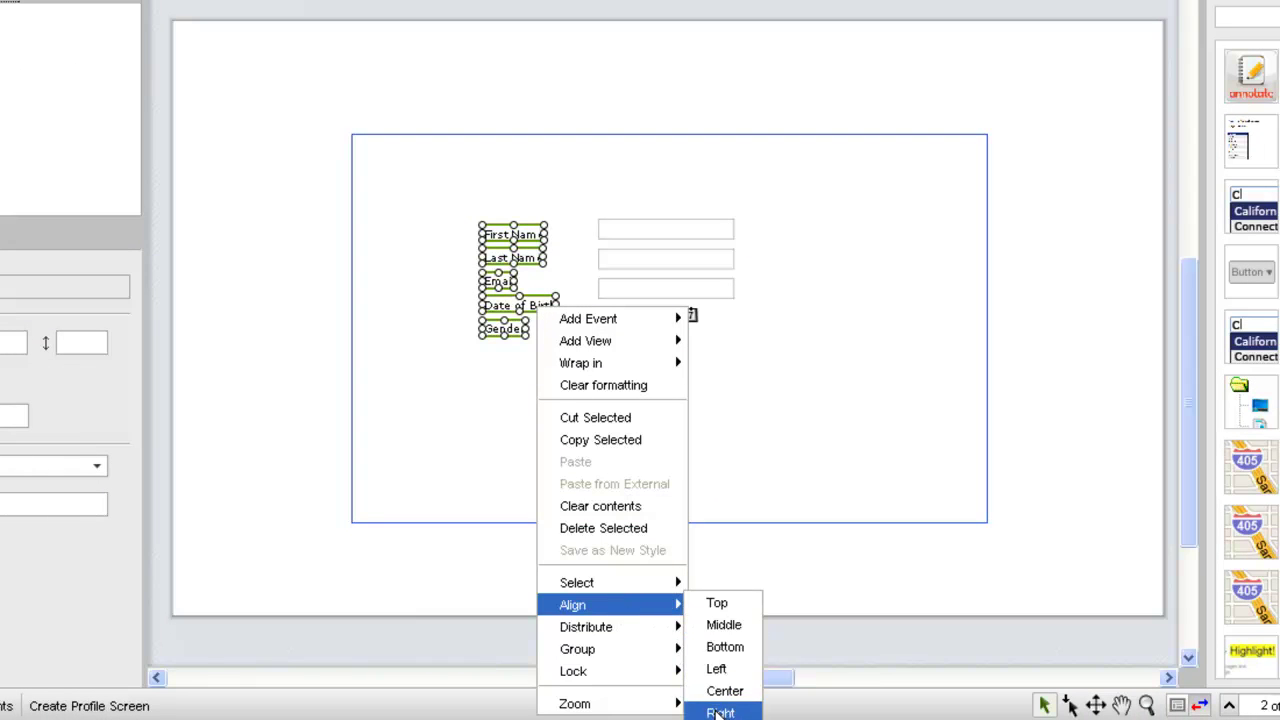
{"action": "left_click", "coordinate": [720, 711]}
Middle-align the First Name label with its field and the Gender label with its dropdown
{"action": "left_click", "coordinate": [680, 225]}
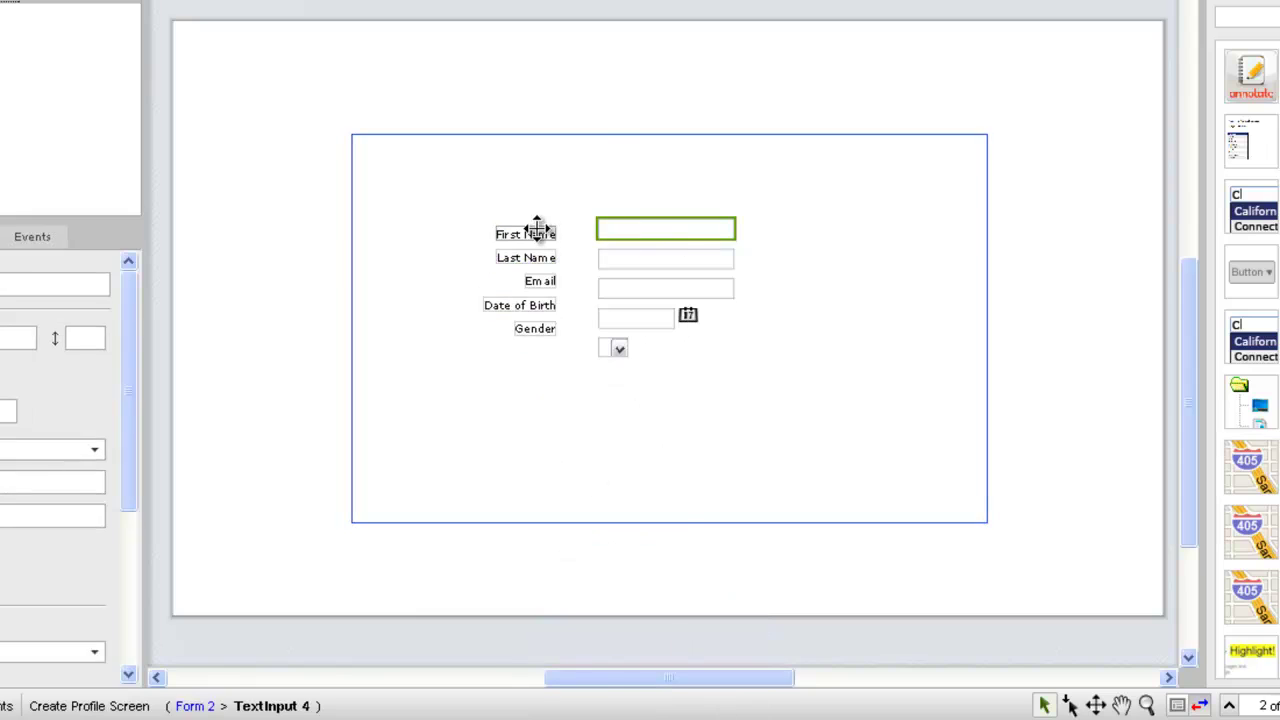
{"action": "left_click", "coordinate": [528, 232], "text": "shift"}
{"action": "right_click", "coordinate": [540, 232]}
{"action": "mouse_move", "coordinate": [580, 503]}
{"action": "left_click", "coordinate": [717, 525]}
{"action": "left_click", "coordinate": [534, 329]}
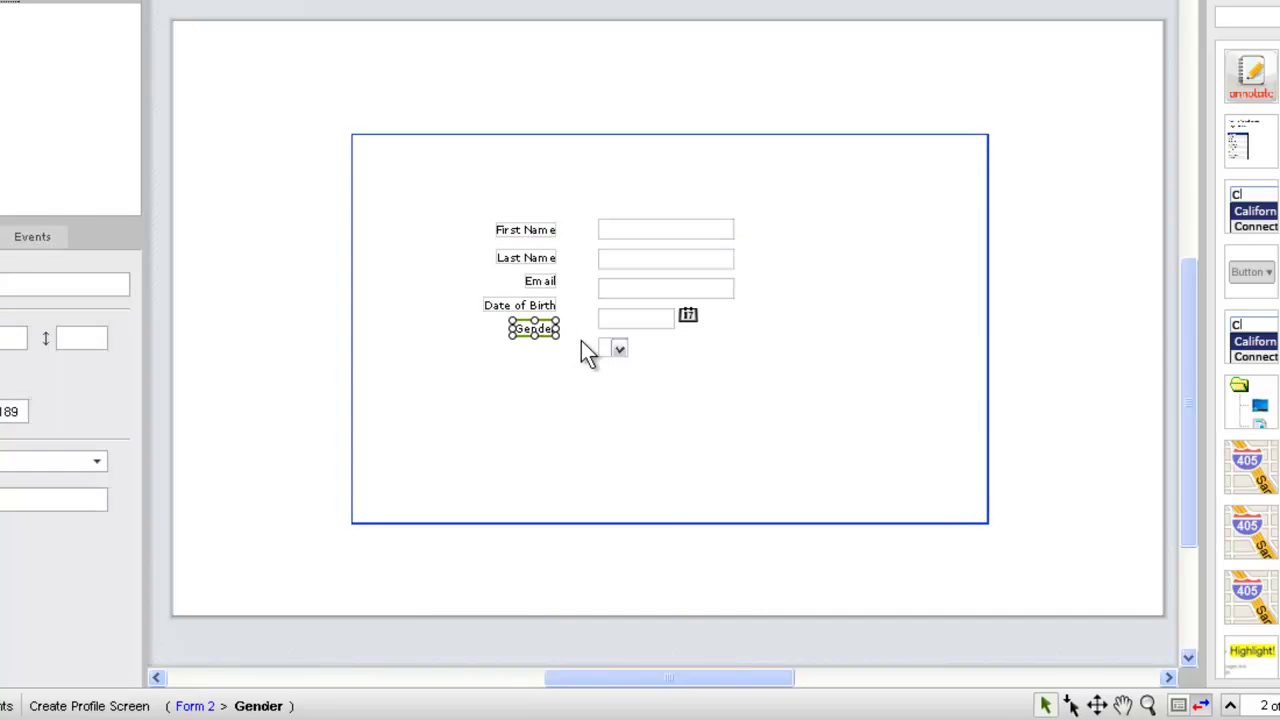
{"action": "left_click", "coordinate": [614, 347], "text": "shift"}
{"action": "right_click", "coordinate": [618, 349]}
{"action": "mouse_move", "coordinate": [690, 645]}
{"action": "left_click", "coordinate": [805, 664]}
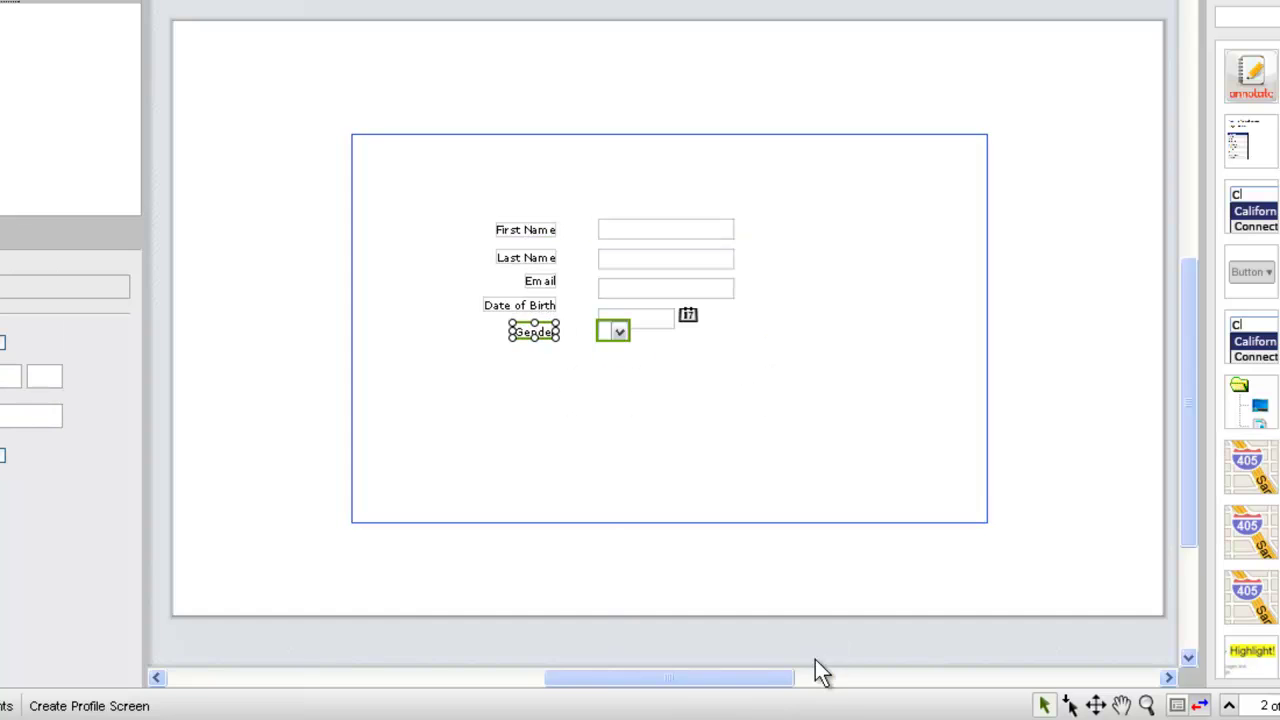
Distribute the five labels and the five input fields evenly from top to bottom
{"action": "left_click_drag", "start_coordinate": [578, 200], "coordinate": [477, 409]}
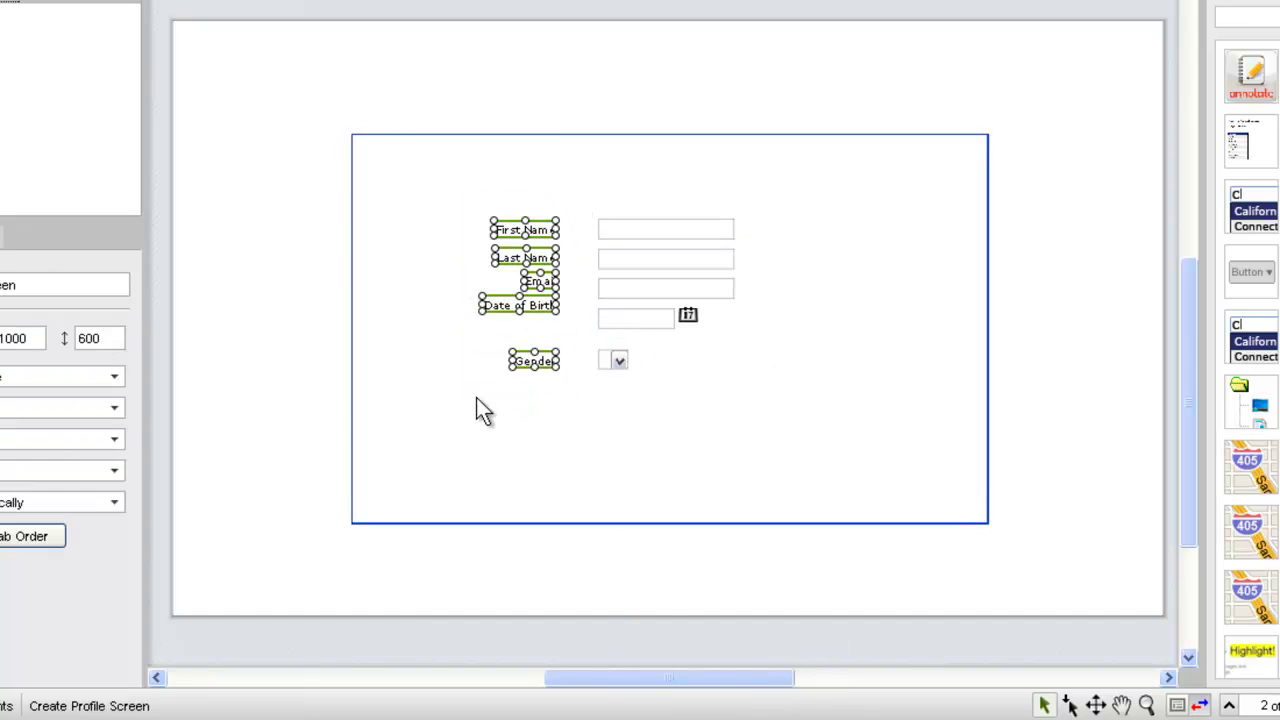
{"action": "right_click", "coordinate": [468, 362]}
{"action": "mouse_move", "coordinate": [655, 684]}
{"action": "left_click", "coordinate": [720, 677]}
{"action": "left_click_drag", "start_coordinate": [603, 196], "coordinate": [714, 406]}
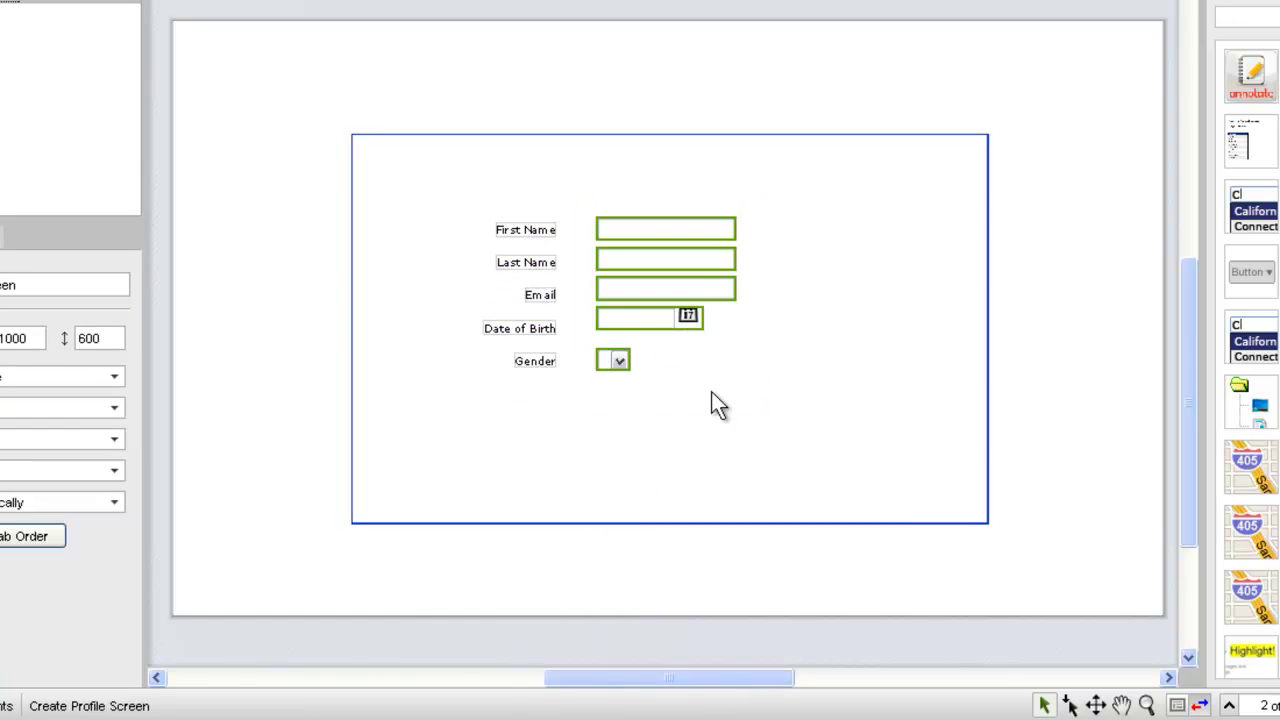
{"action": "right_click", "coordinate": [636, 400]}
{"action": "mouse_move", "coordinate": [760, 646]}
{"action": "left_click", "coordinate": [812, 643]}
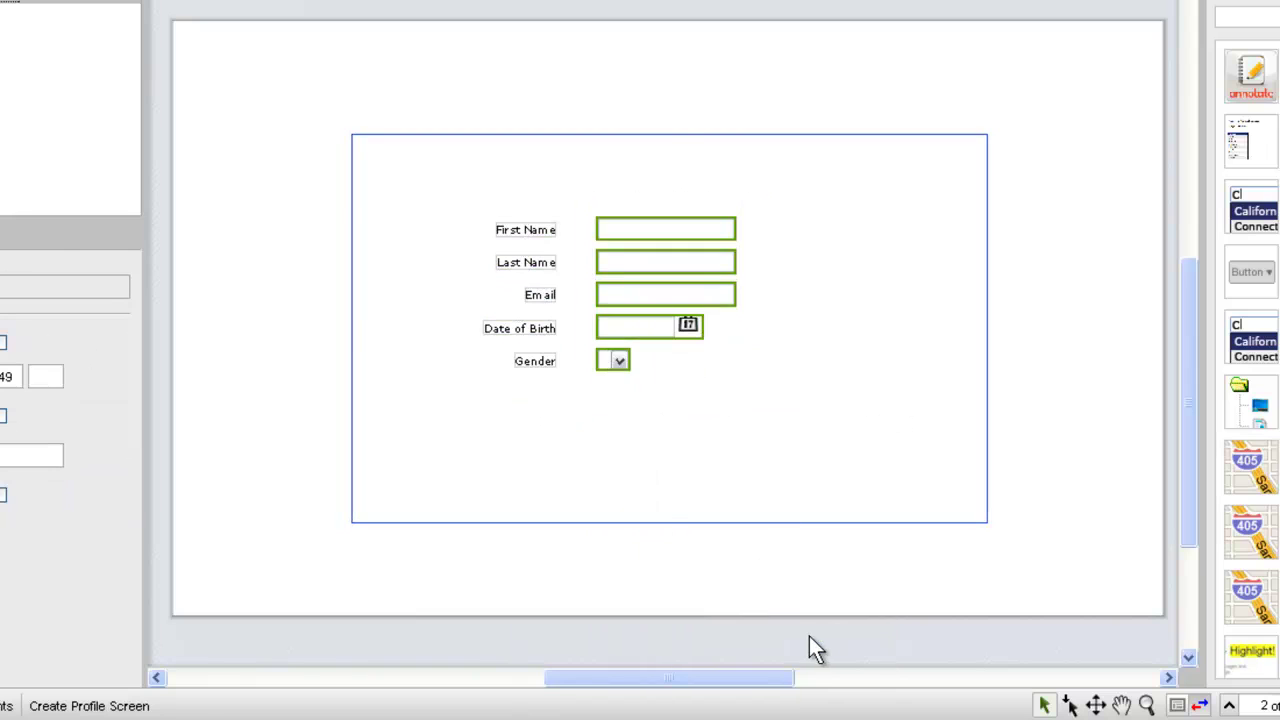
{"action": "left_click", "coordinate": [810, 637]}
Add a checkbox labelled 'Send me product updates by email' and a button below the Gender row
{"action": "left_click_drag", "start_coordinate": [627, 219], "coordinate": [527, 592]}
{"action": "left_click", "coordinate": [562, 590]}
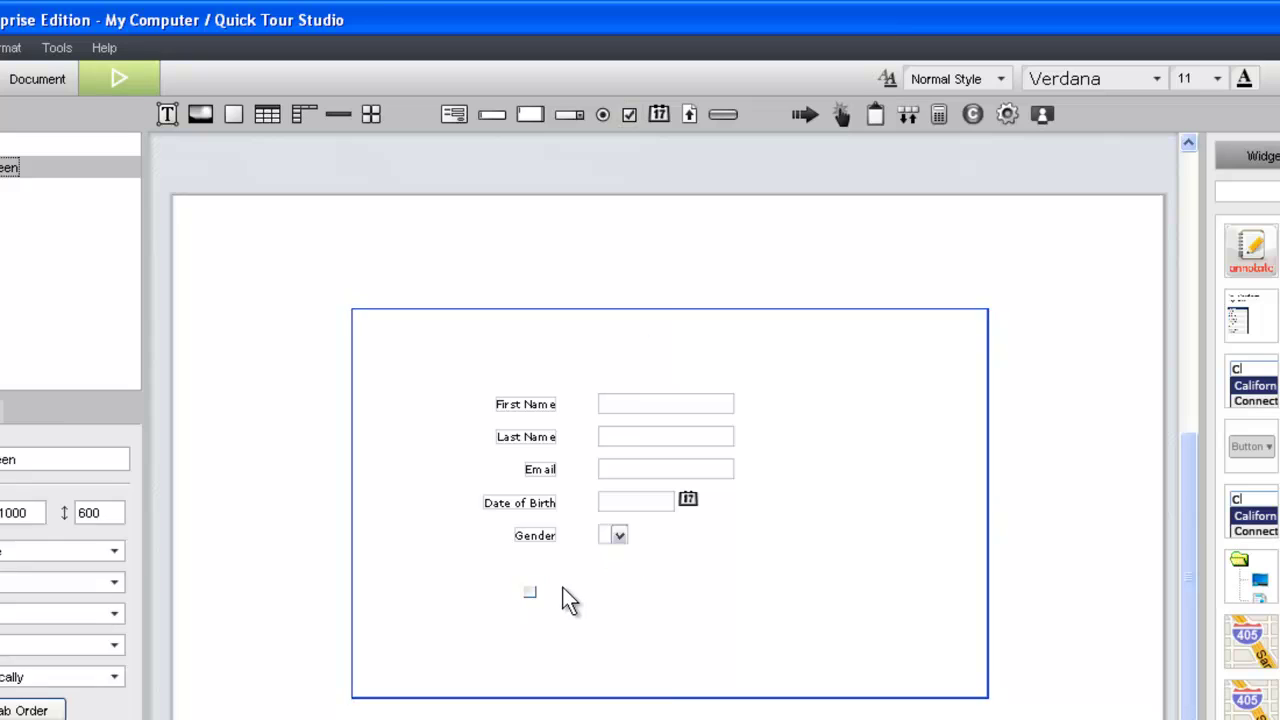
{"action": "type", "text": "Send me product updates by email"}
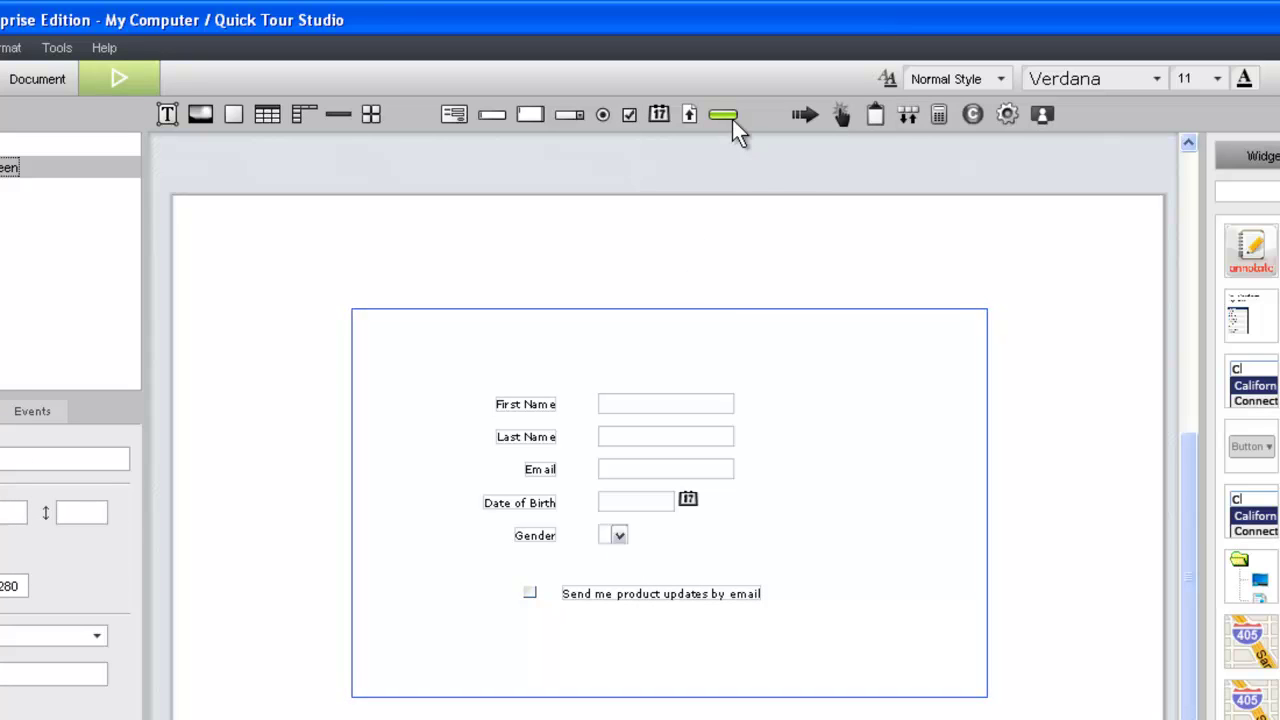
{"action": "left_click_drag", "start_coordinate": [728, 117], "coordinate": [600, 638]}
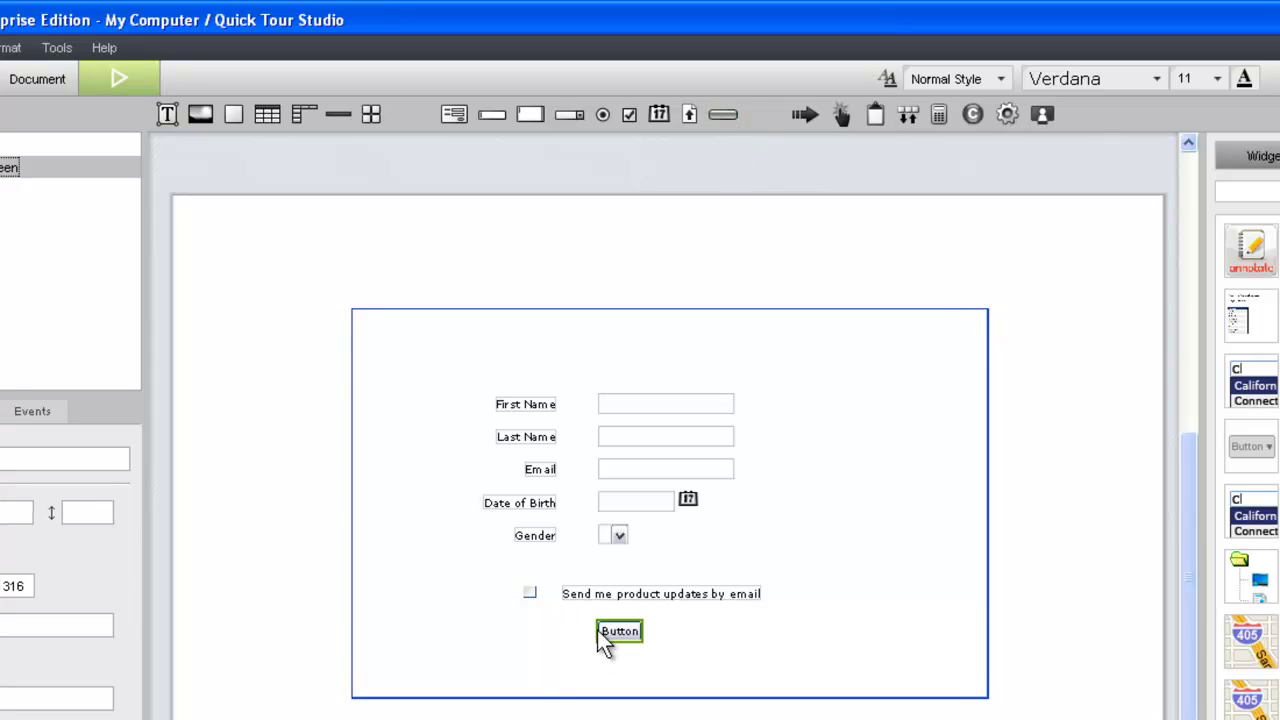
Name the text fields first_name, last_name and email_address
{"action": "left_click", "coordinate": [632, 404]}
{"action": "triple_click", "coordinate": [0, 459]}
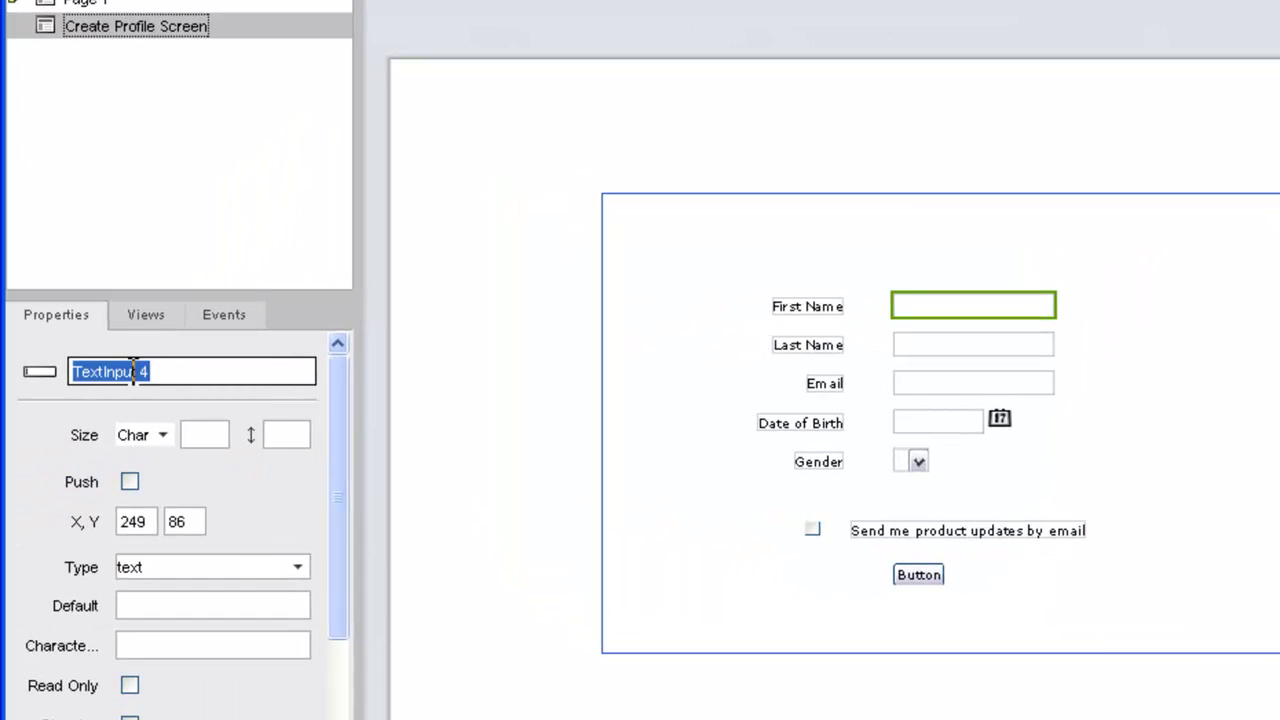
{"action": "type", "text": "first_name"}
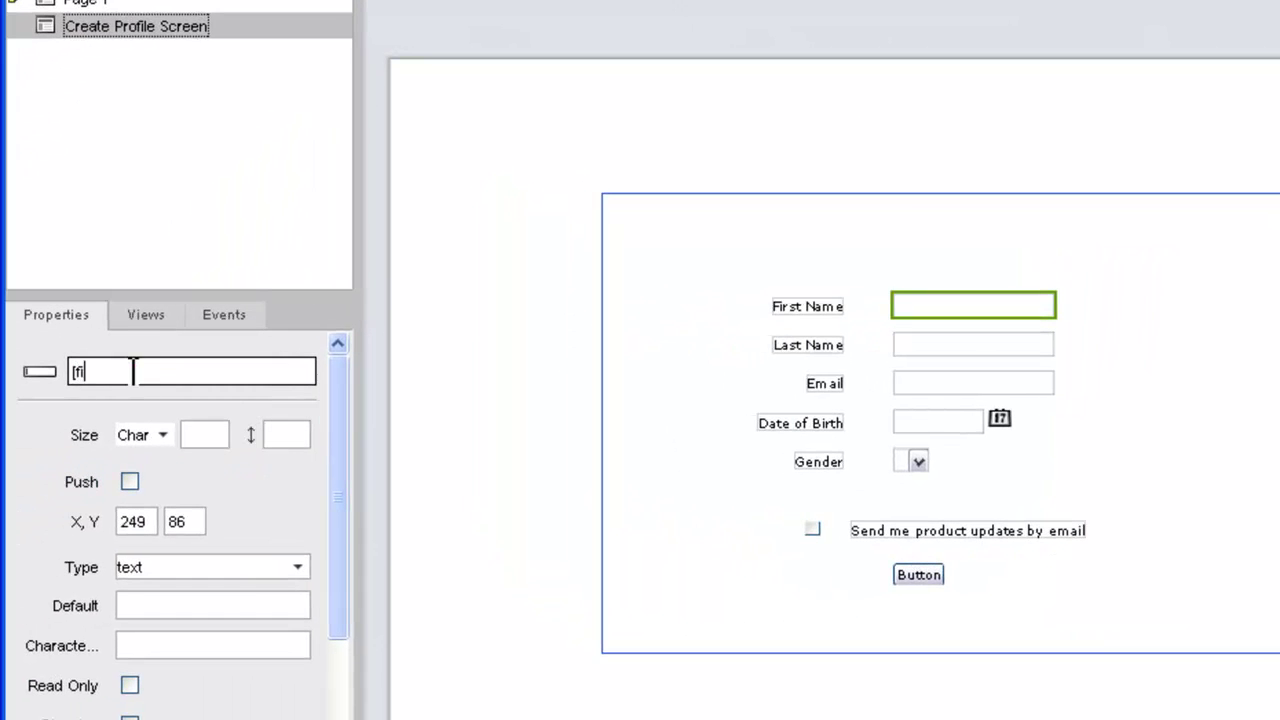
{"action": "key", "text": "Tab"}
{"action": "triple_click", "coordinate": [138, 380]}
{"action": "type", "text": "last_name"}
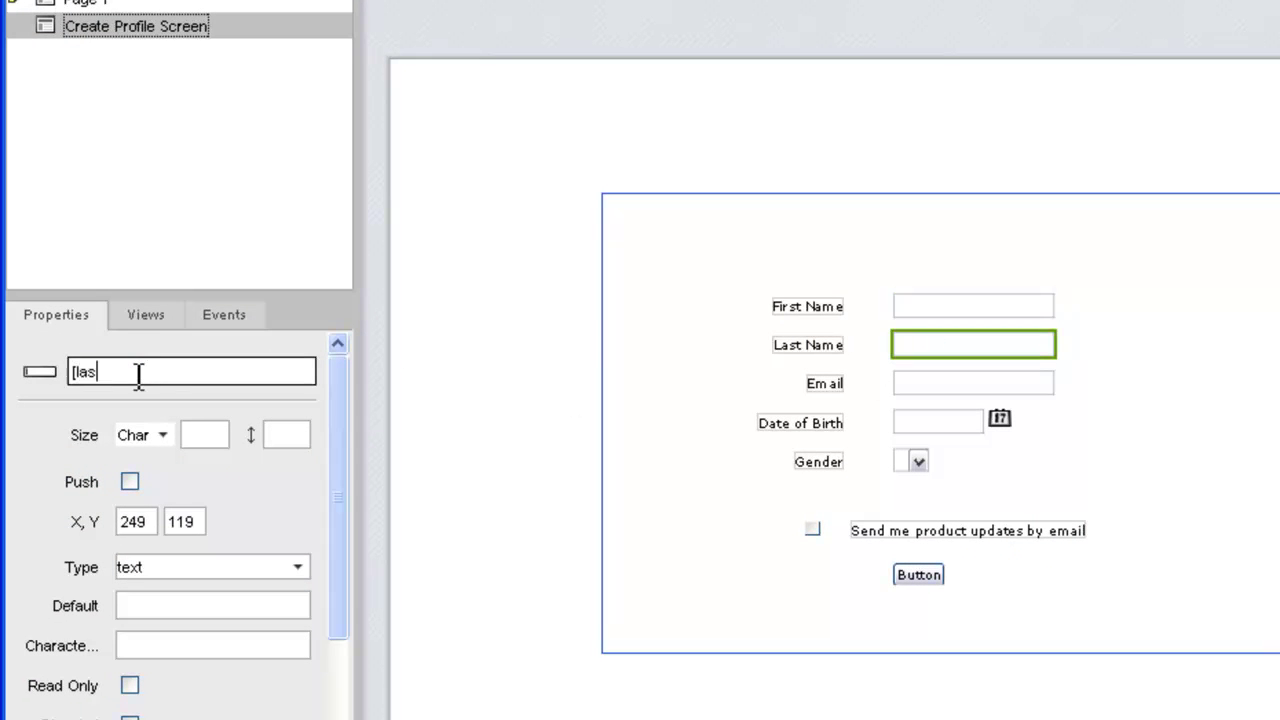
{"action": "left_click", "coordinate": [980, 383]}
{"action": "triple_click", "coordinate": [143, 372]}
{"action": "type", "text": "email_address"}
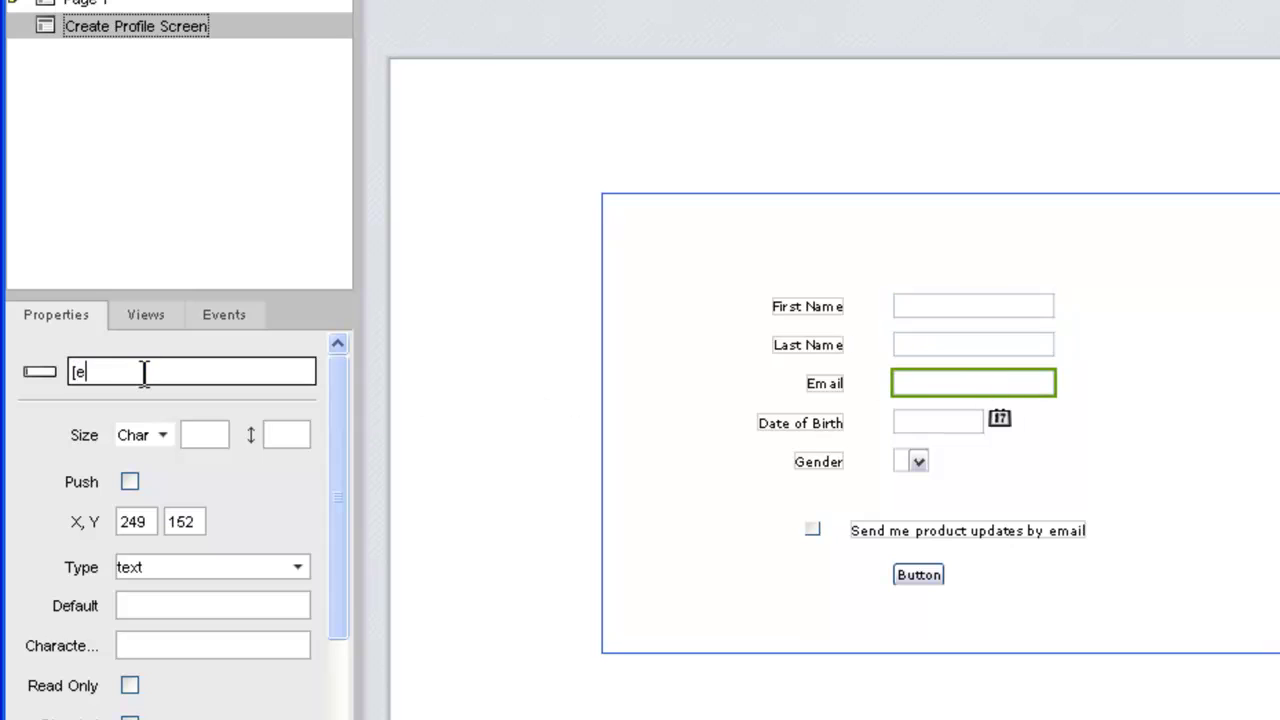
Name the calendar 'date of birth', the dropdown 'gender', and begin naming the checkbox 'email optin'
{"action": "left_click", "coordinate": [985, 421]}
{"action": "double_click", "coordinate": [132, 371]}
{"action": "triple_click", "coordinate": [132, 371]}
{"action": "type", "text": "date of birth"}
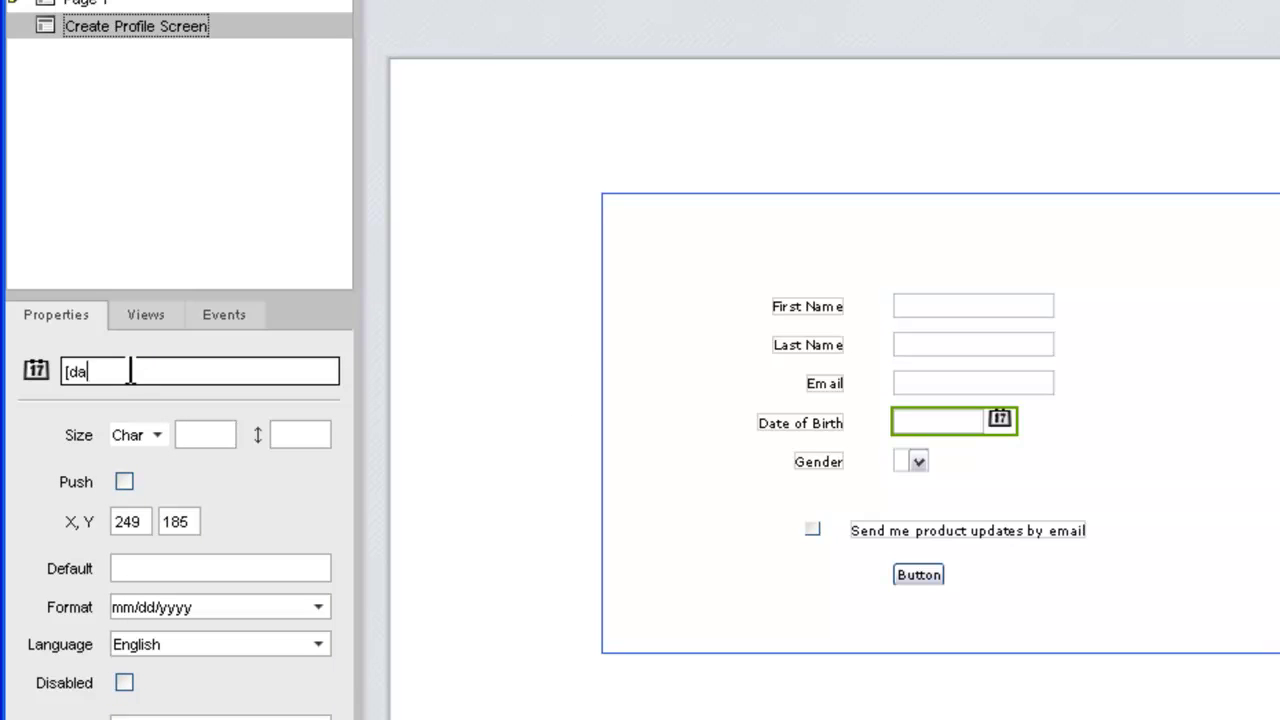
{"action": "left_click", "coordinate": [910, 461]}
{"action": "triple_click", "coordinate": [119, 371]}
{"action": "type", "text": "gender"}
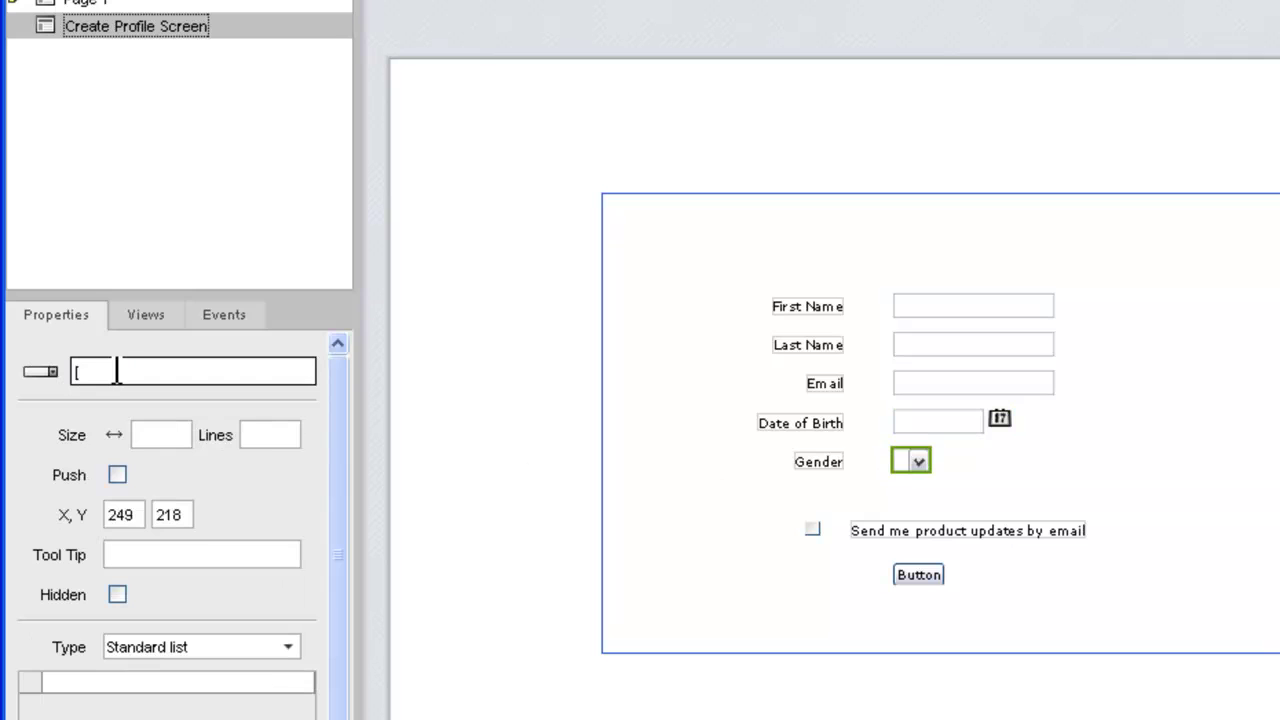
{"action": "left_click", "coordinate": [811, 529]}
{"action": "triple_click", "coordinate": [132, 371]}
{"action": "type", "text": "[email optin"}
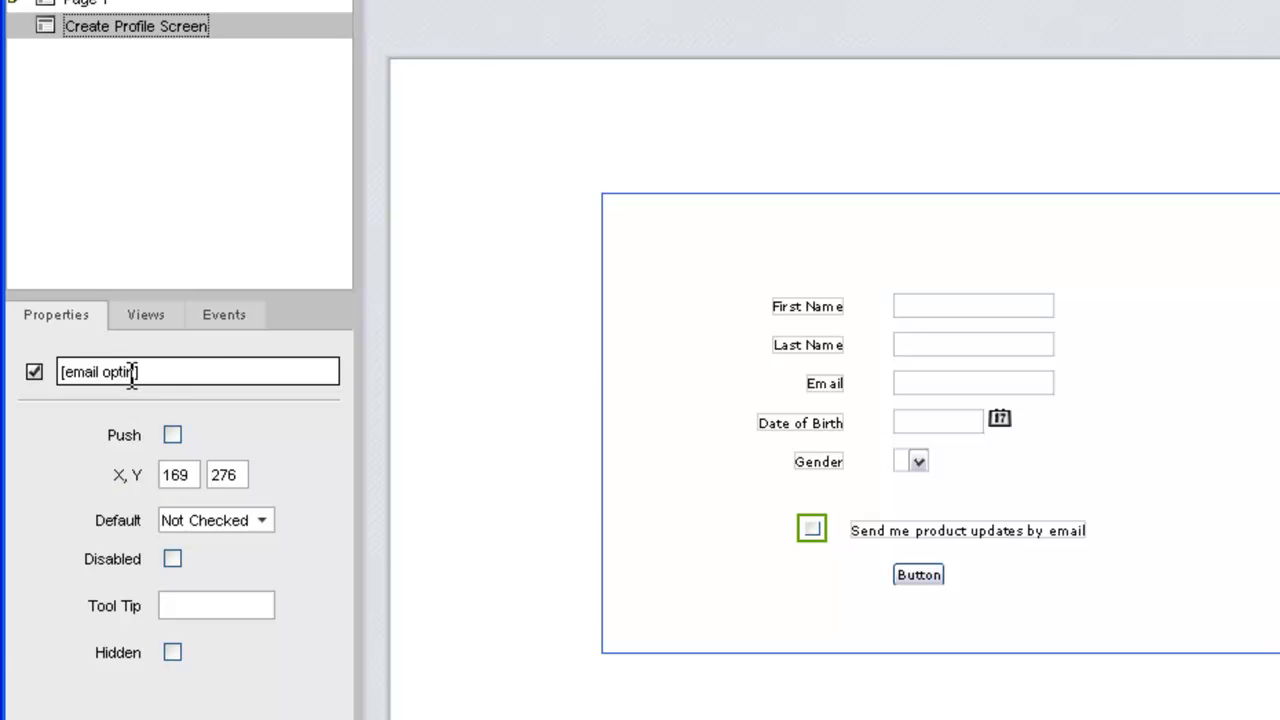
Make the First Name and Last Name fields required
{"action": "left_click", "coordinate": [951, 298]}
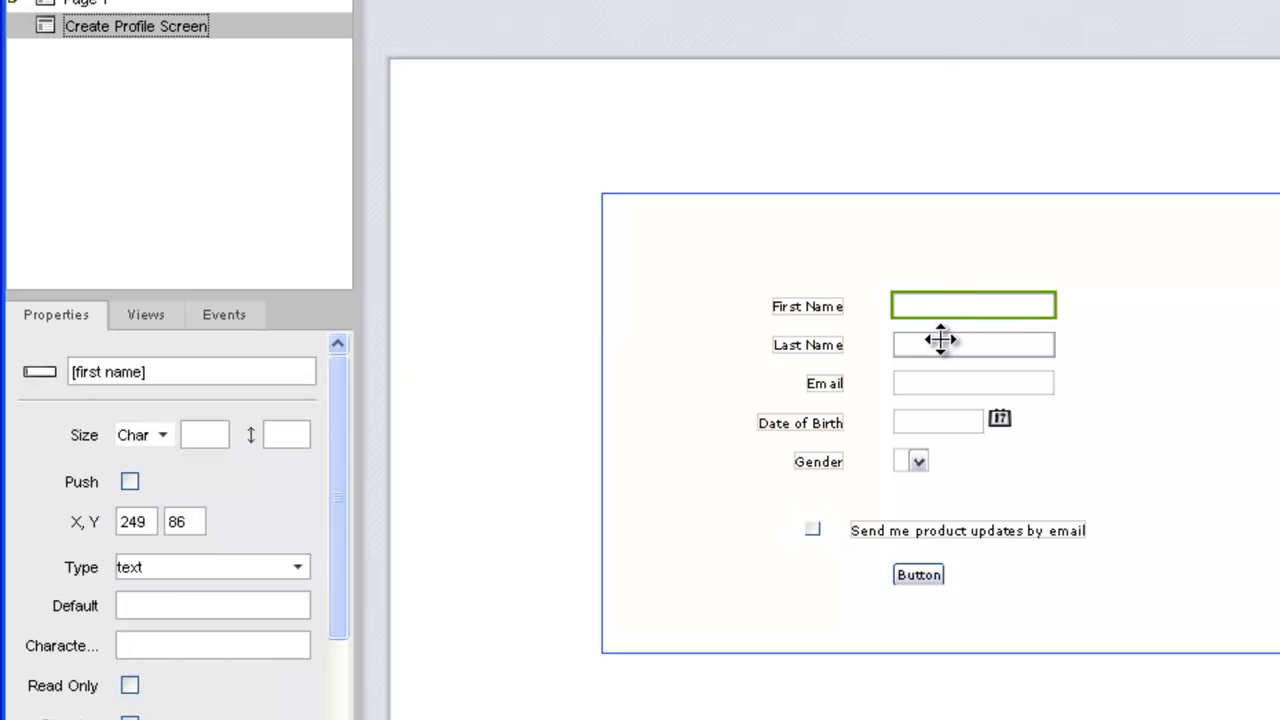
{"action": "left_click", "coordinate": [941, 340], "text": "shift"}
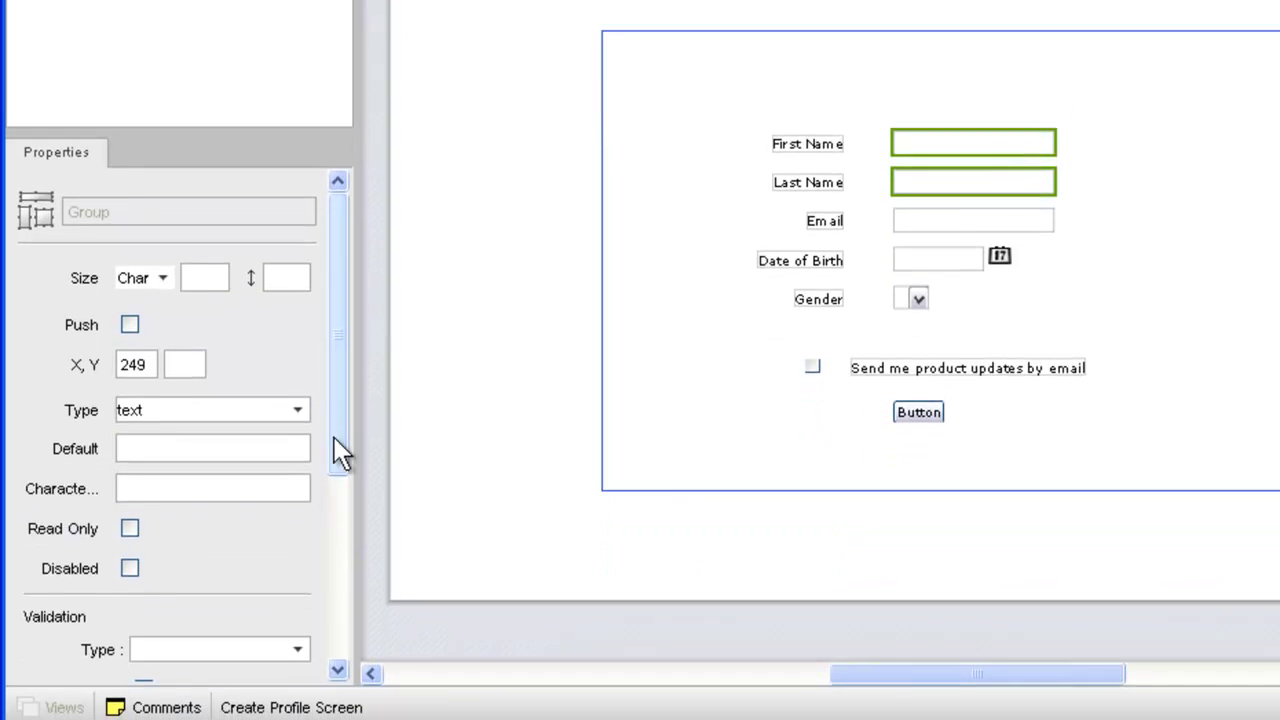
{"action": "left_click_drag", "start_coordinate": [340, 455], "coordinate": [343, 538]}
{"action": "left_click", "coordinate": [143, 531]}
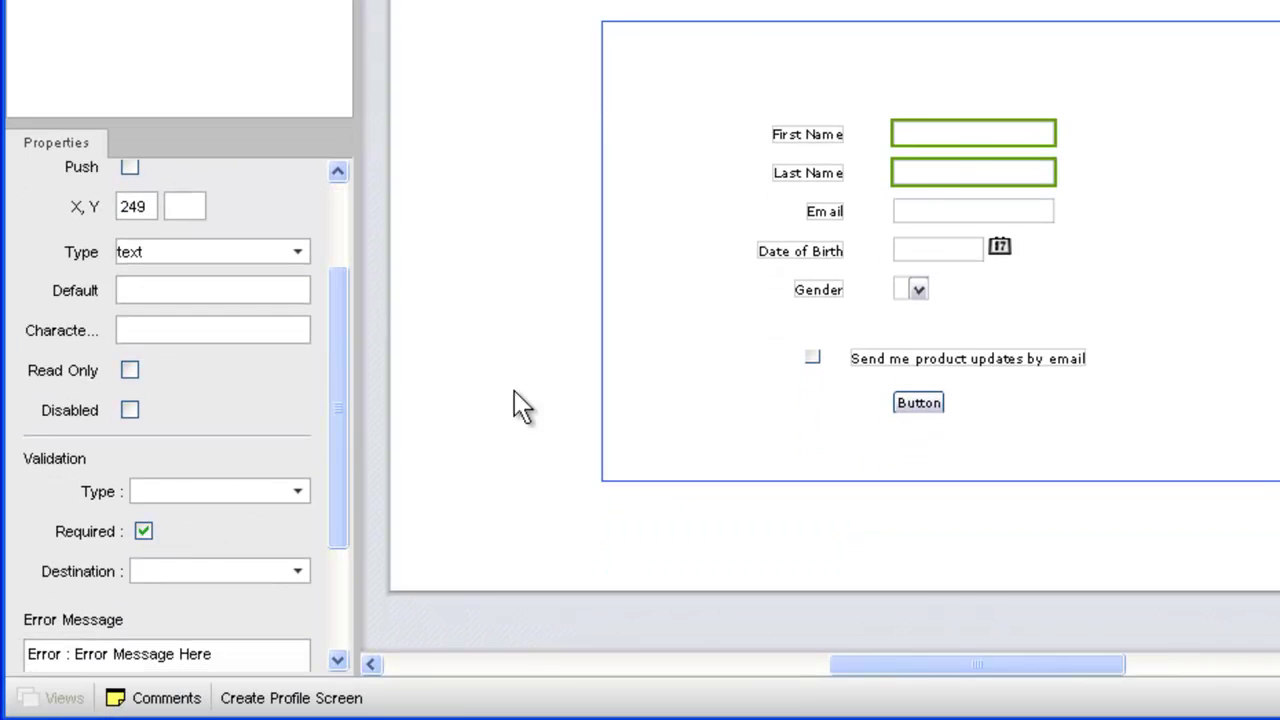
Give the Email field Email validation and a 30-character width
{"action": "left_click", "coordinate": [960, 208]}
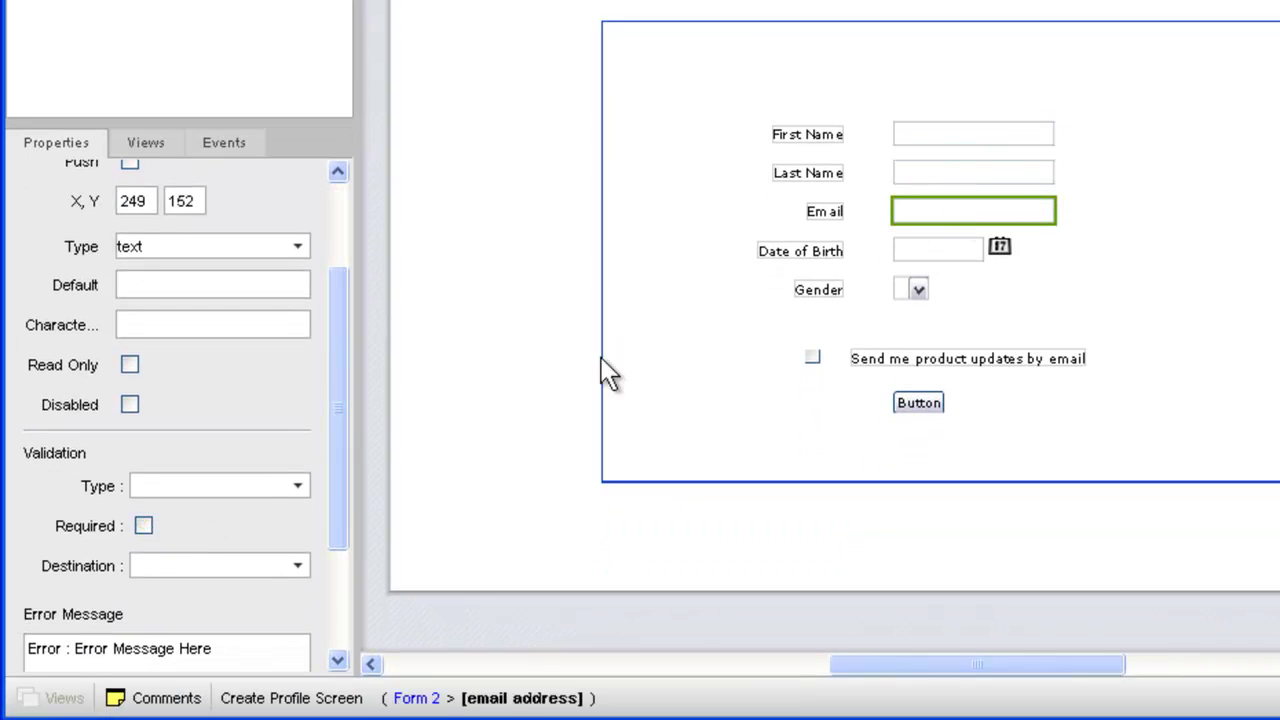
{"action": "left_click", "coordinate": [282, 488]}
{"action": "left_click", "coordinate": [212, 583]}
{"action": "scroll", "coordinate": [342, 258], "scroll_direction": "up", "scroll_amount": 2}
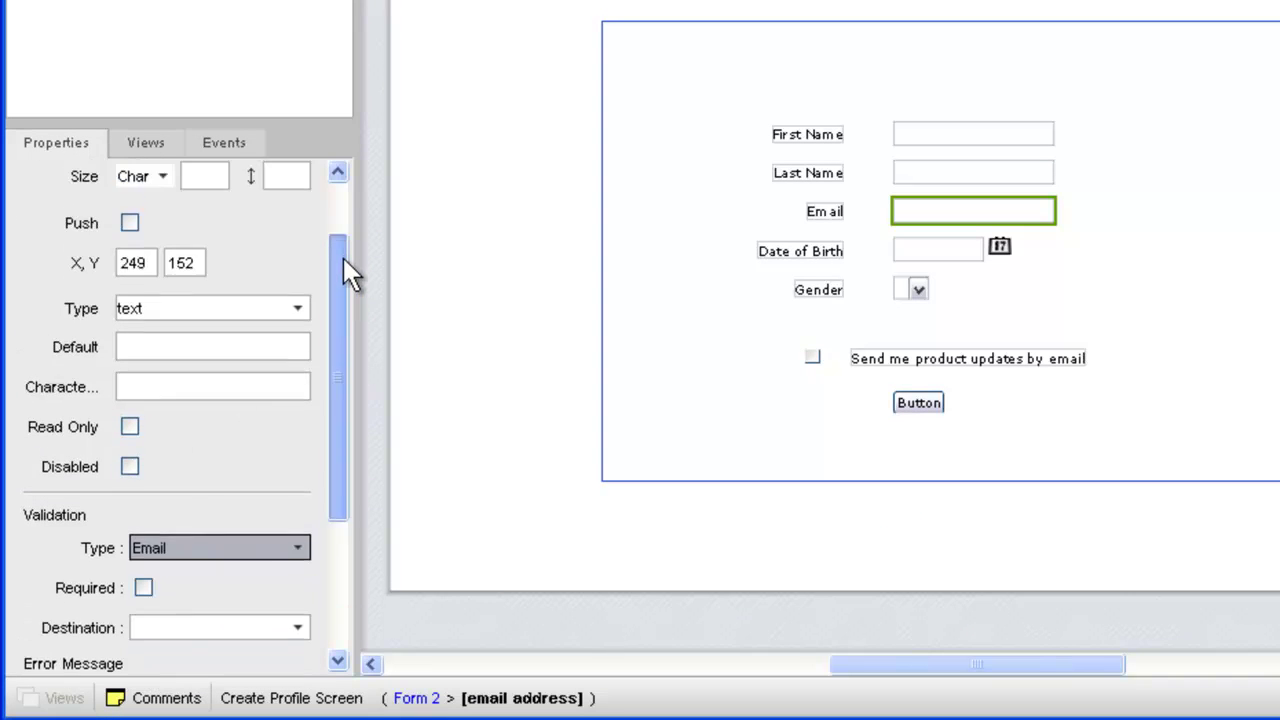
{"action": "scroll", "coordinate": [343, 259], "scroll_direction": "up", "scroll_amount": 2}
{"action": "key", "text": "Tab"}
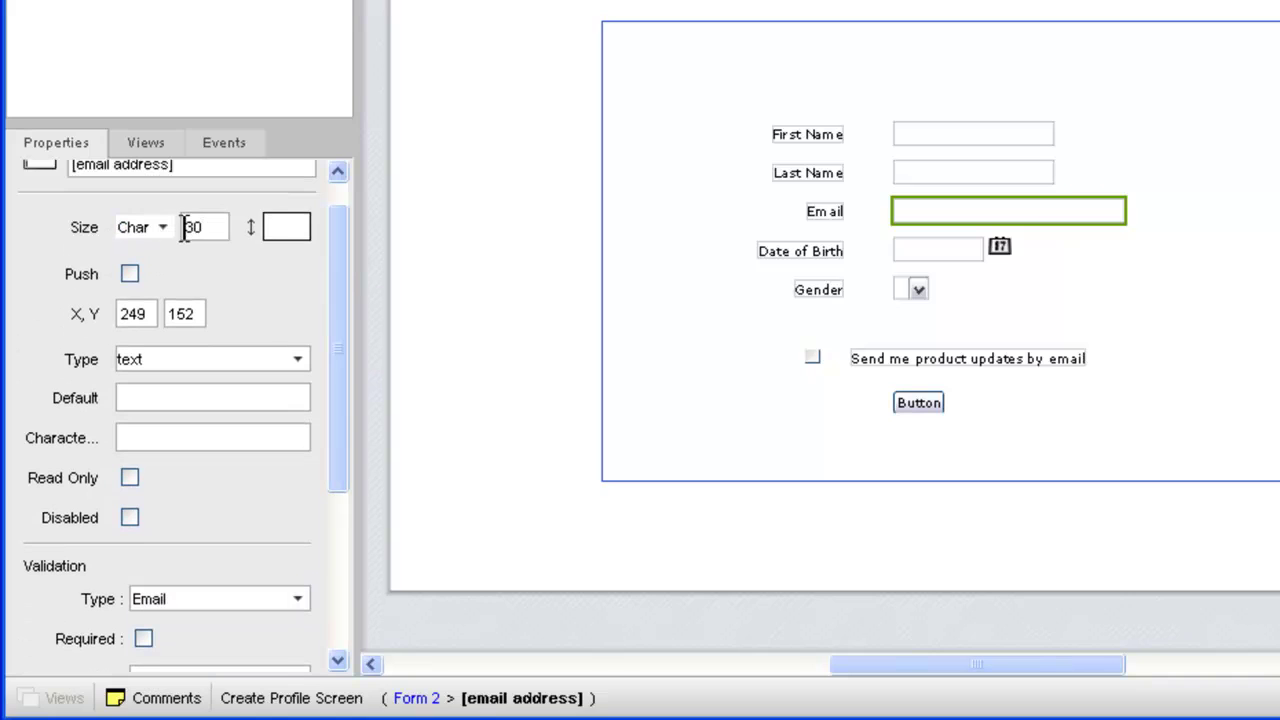
Set the Date of Birth field's default value to mm/dd/yyyy
{"action": "left_click", "coordinate": [938, 252]}
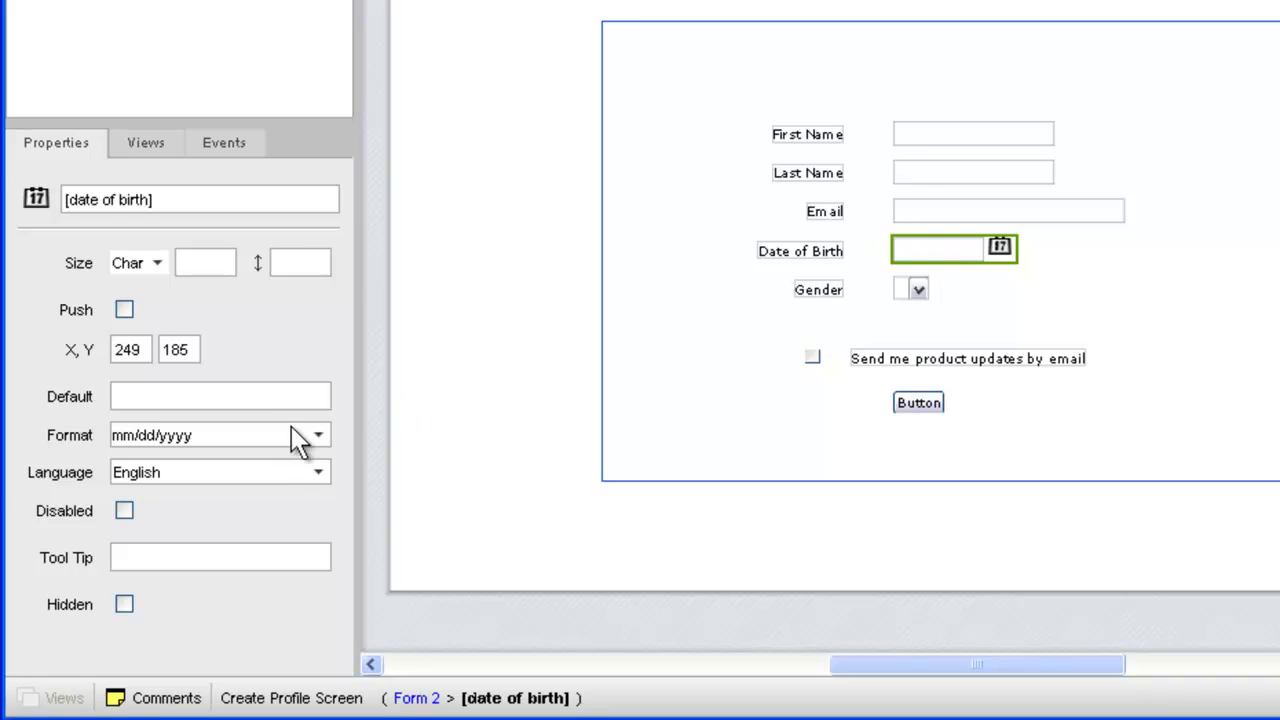
{"action": "left_click", "coordinate": [170, 396]}
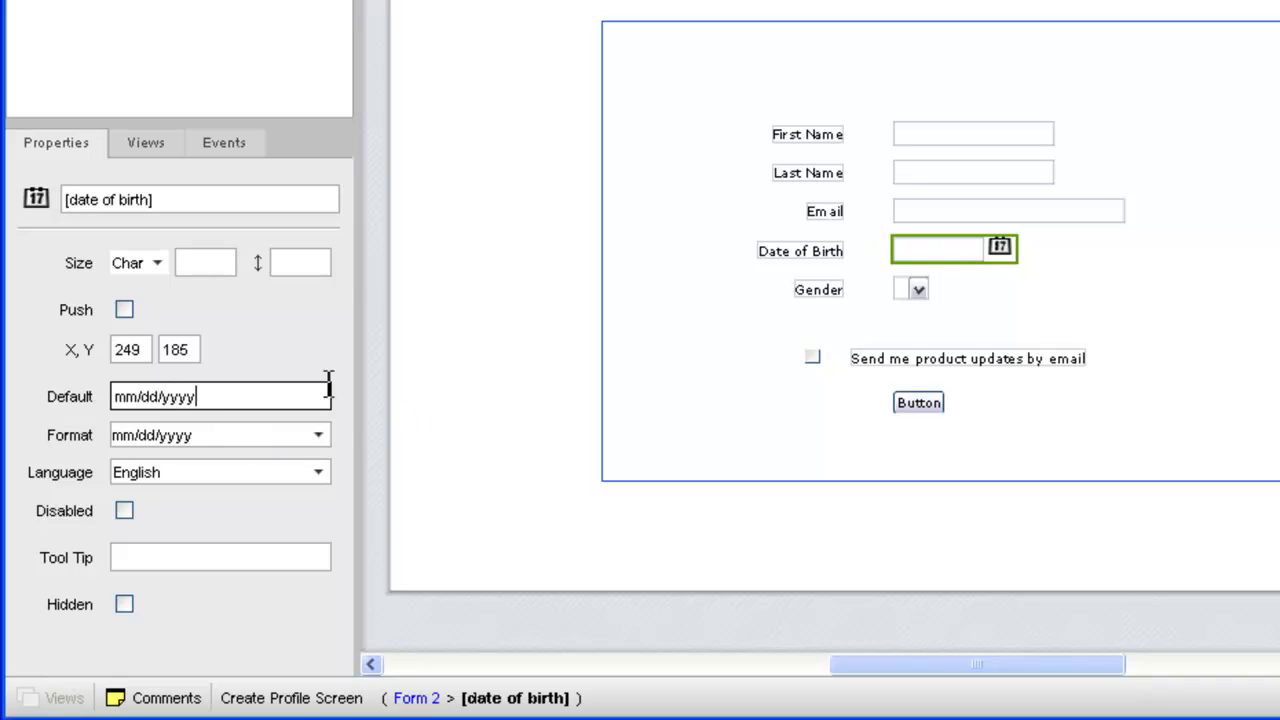
{"action": "key", "text": "Tab"}
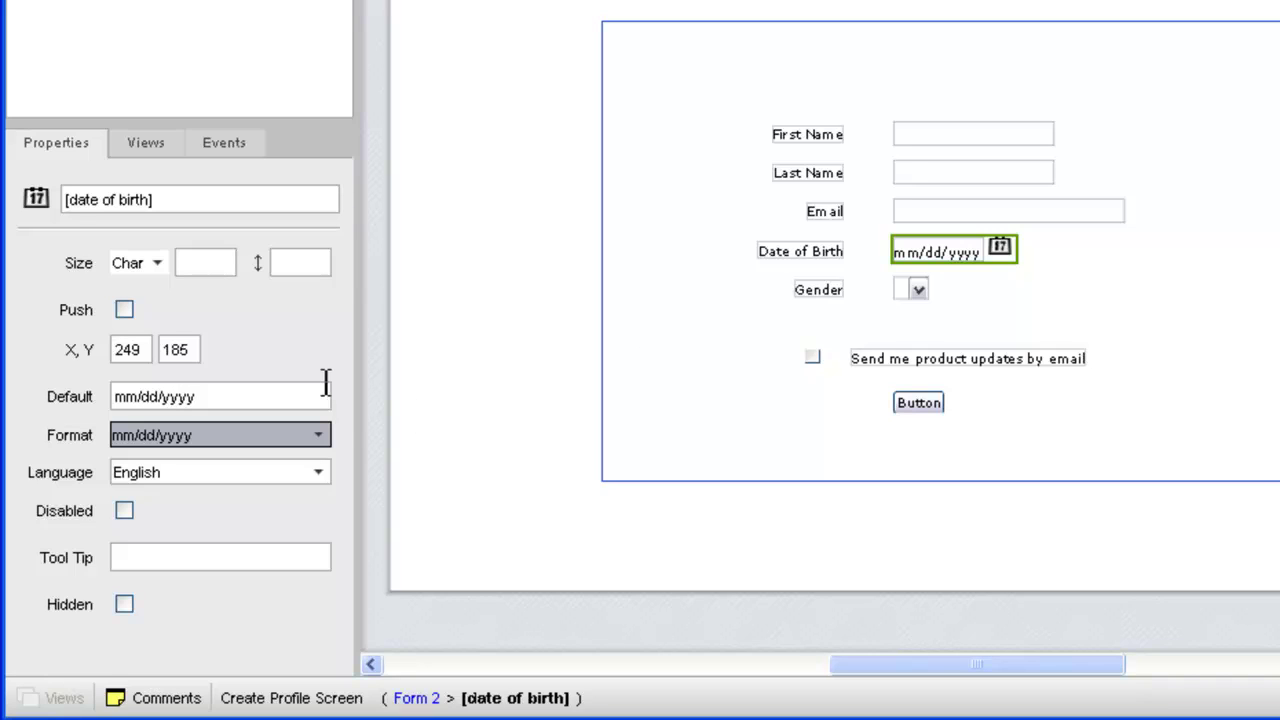
Fill the Gender dropdown's values with a blank entry, Male and Female
{"action": "left_click", "coordinate": [917, 289]}
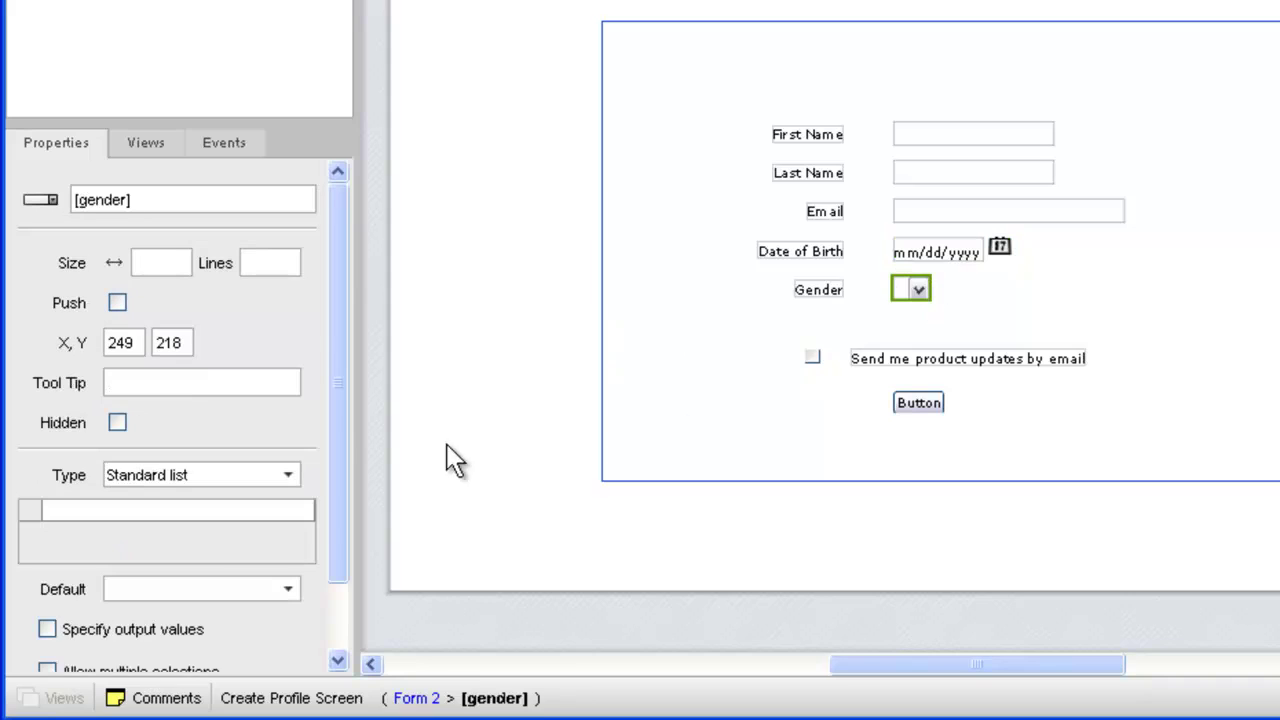
{"action": "left_click", "coordinate": [155, 510]}
{"action": "key", "text": "Return"}
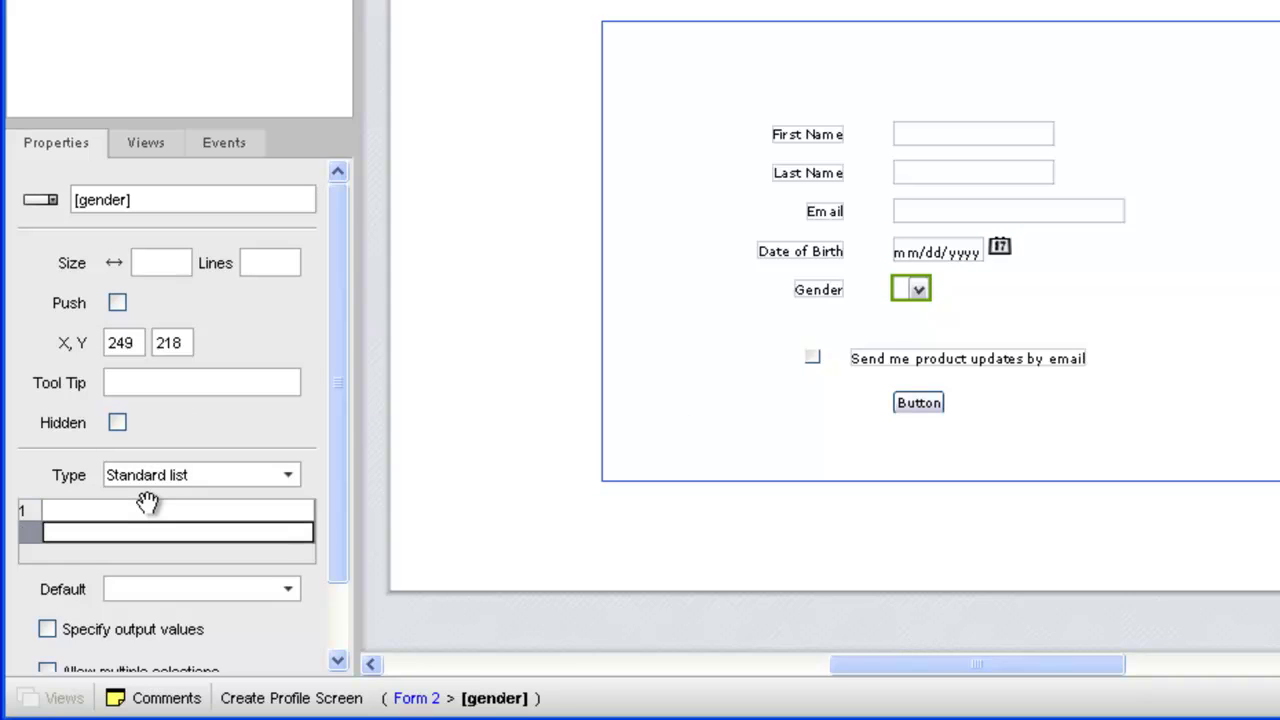
{"action": "key", "text": "Return"}
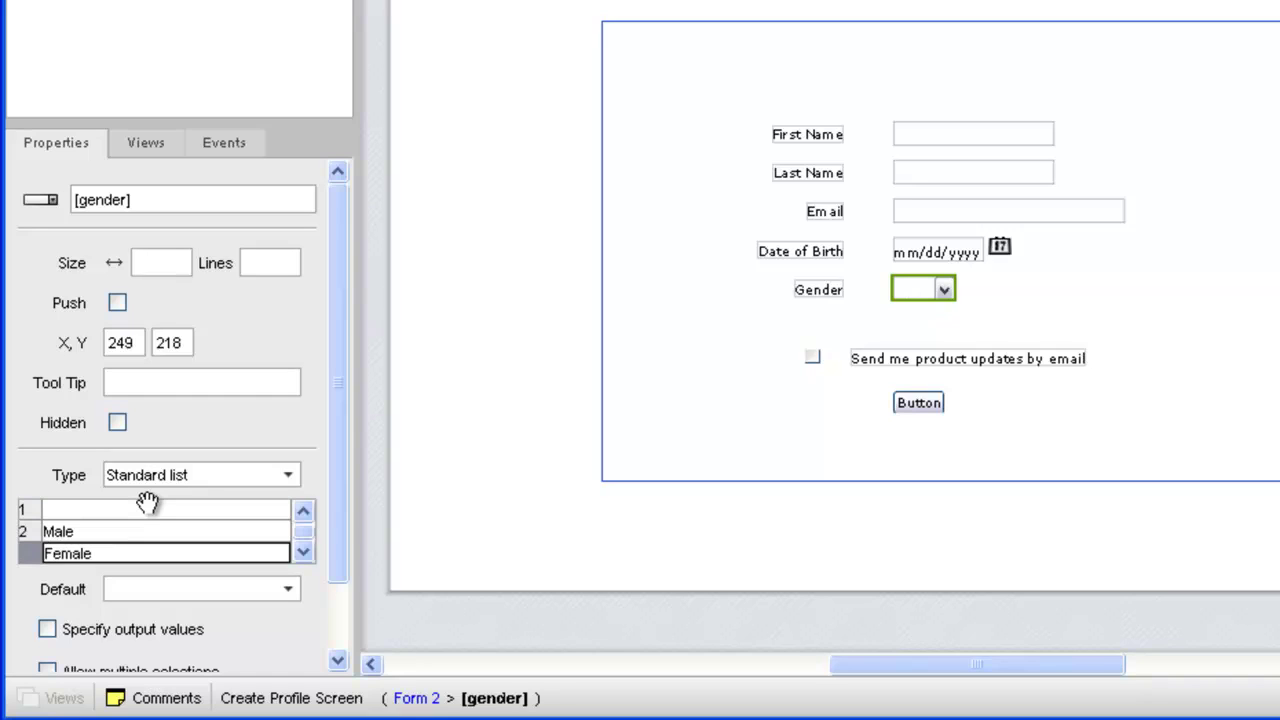
Relabel the form's button as 'Submit'
{"action": "left_click", "coordinate": [920, 402]}
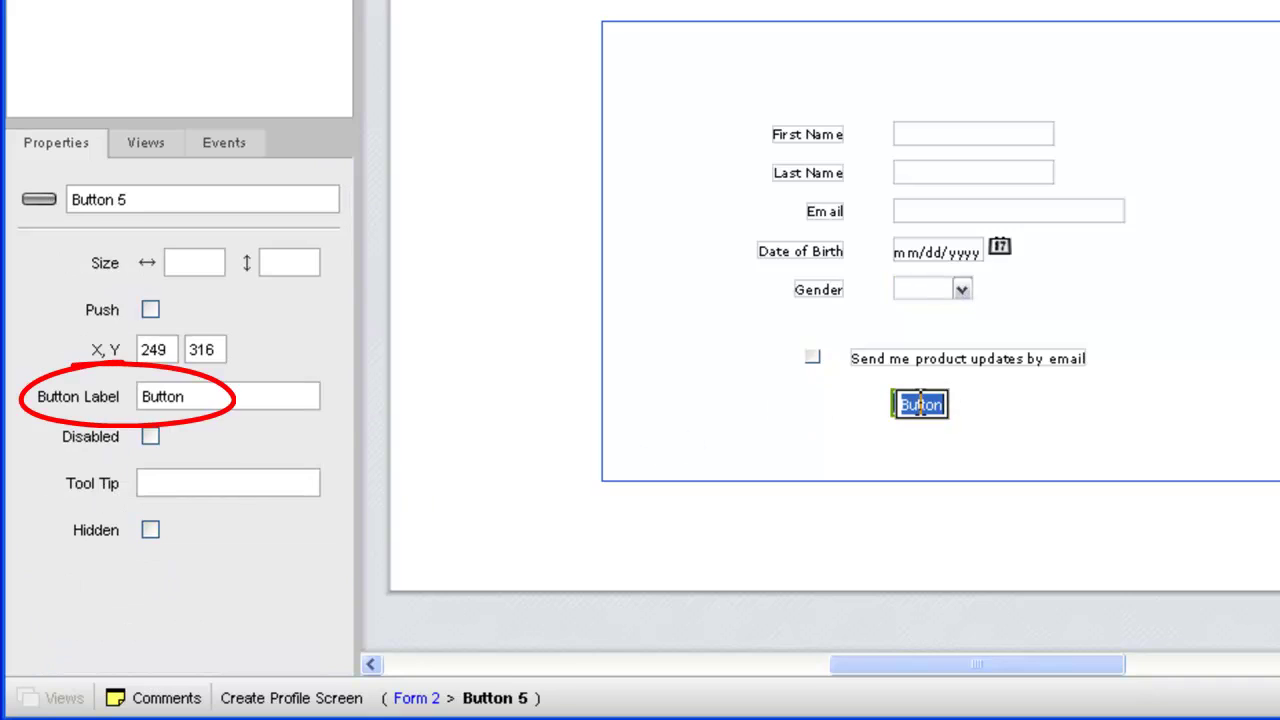
{"action": "type", "text": "Submit"}
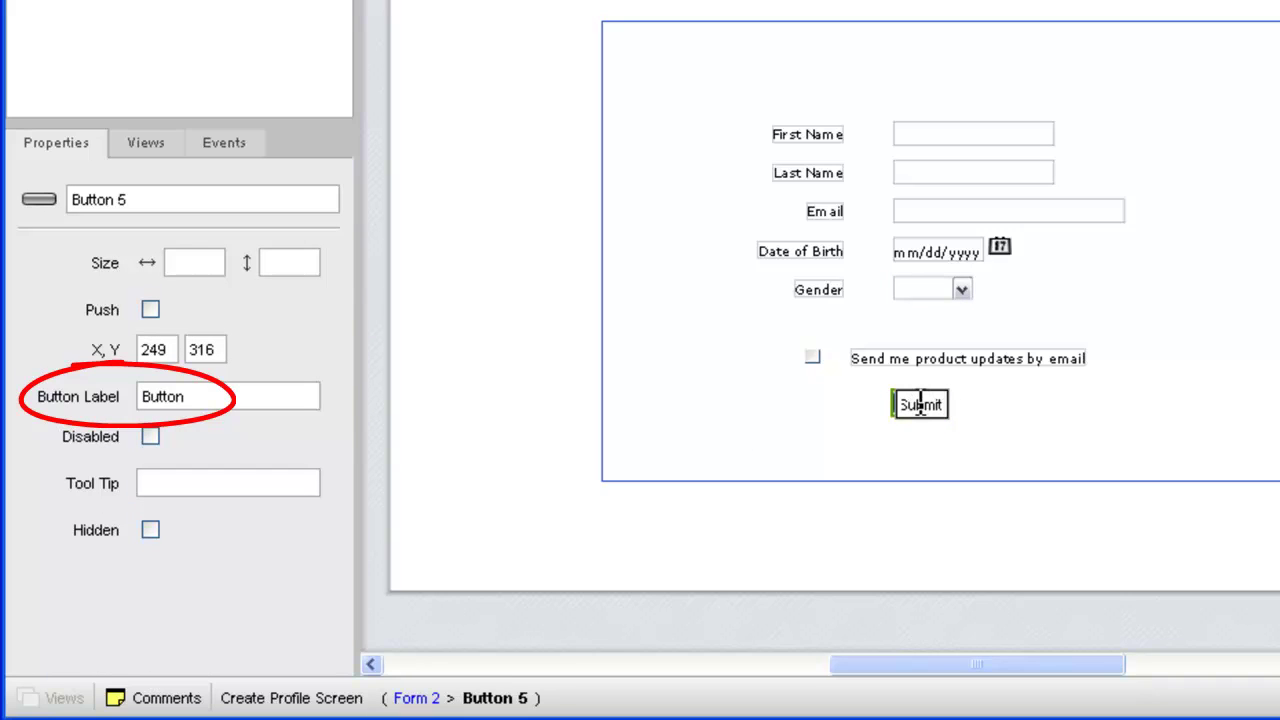
{"action": "key", "text": "Return"}
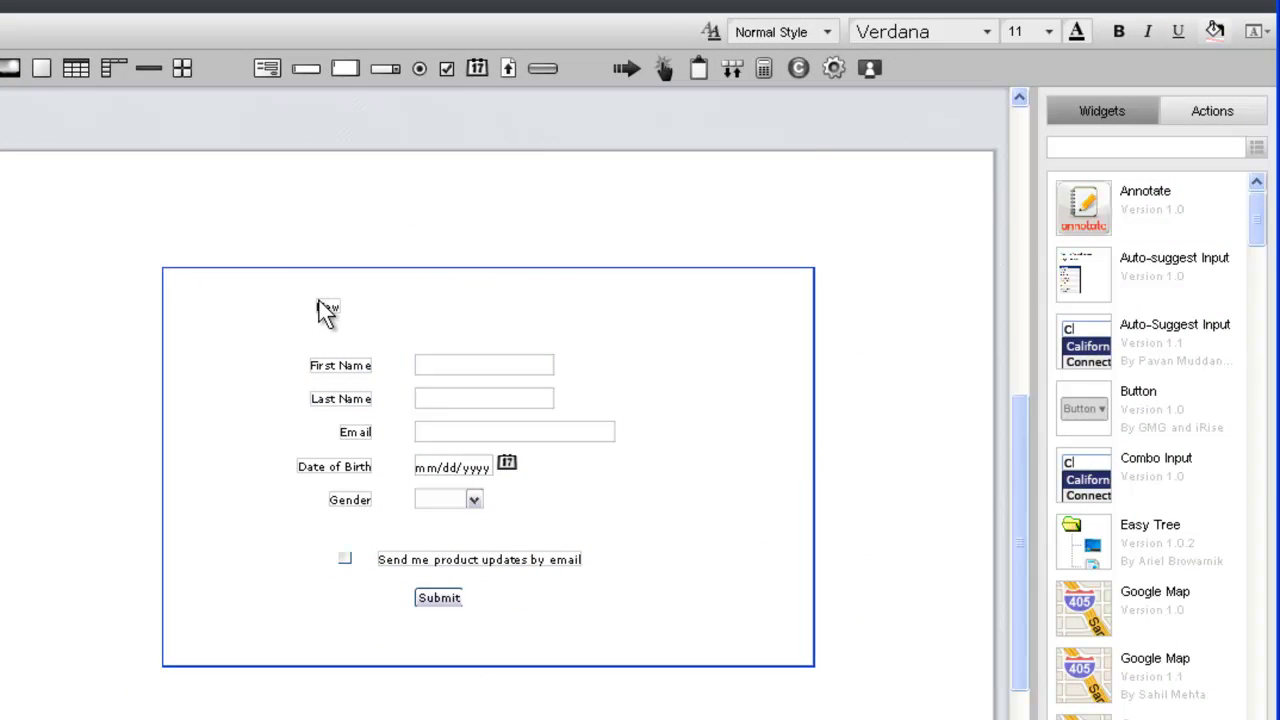
Apply the Heading 1 style to the 'New Profile' text
{"action": "left_click", "coordinate": [690, 124]}
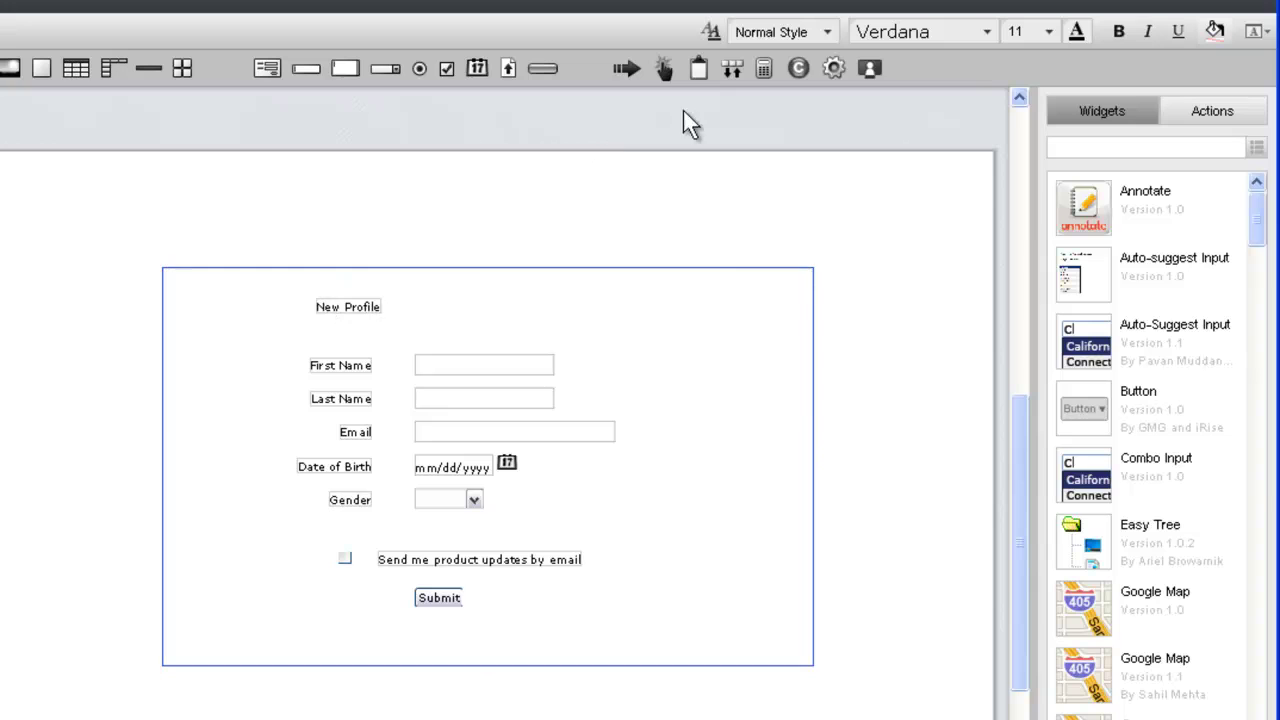
{"action": "left_click", "coordinate": [794, 39]}
{"action": "left_click", "coordinate": [776, 77]}
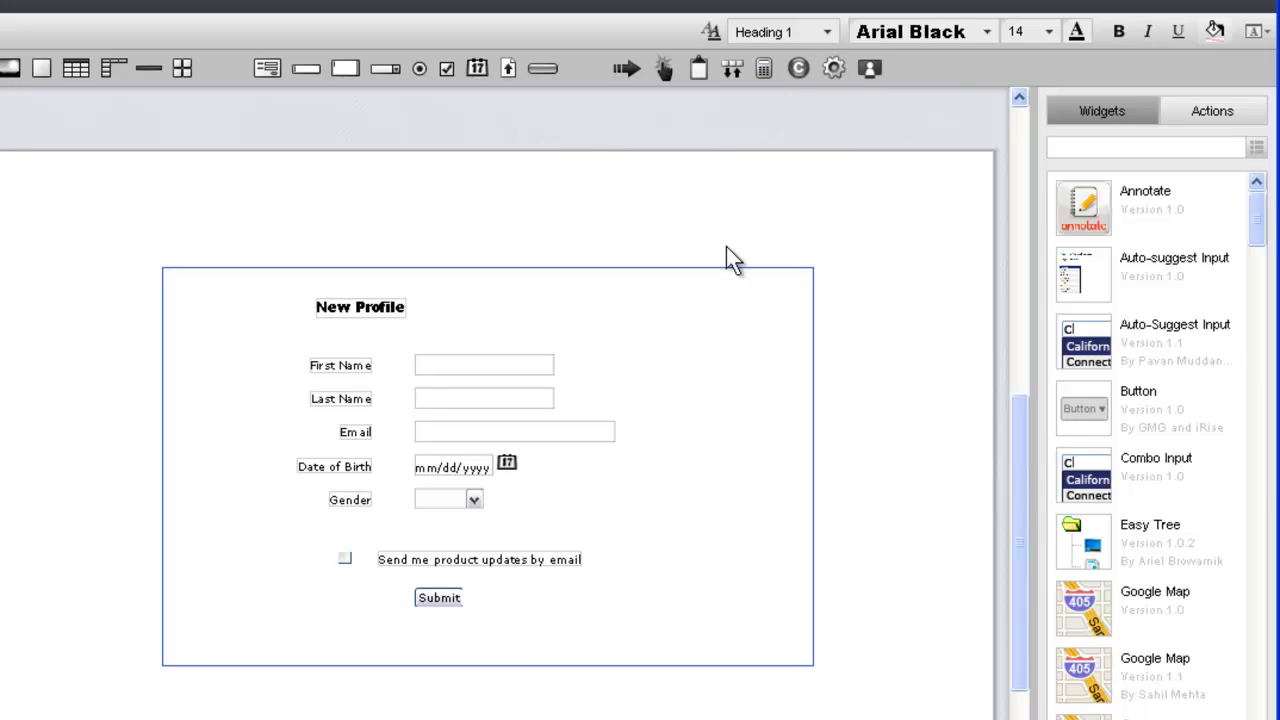
Fill the form container's background with light grey
{"action": "left_click", "coordinate": [712, 288]}
{"action": "left_click", "coordinate": [1216, 32]}
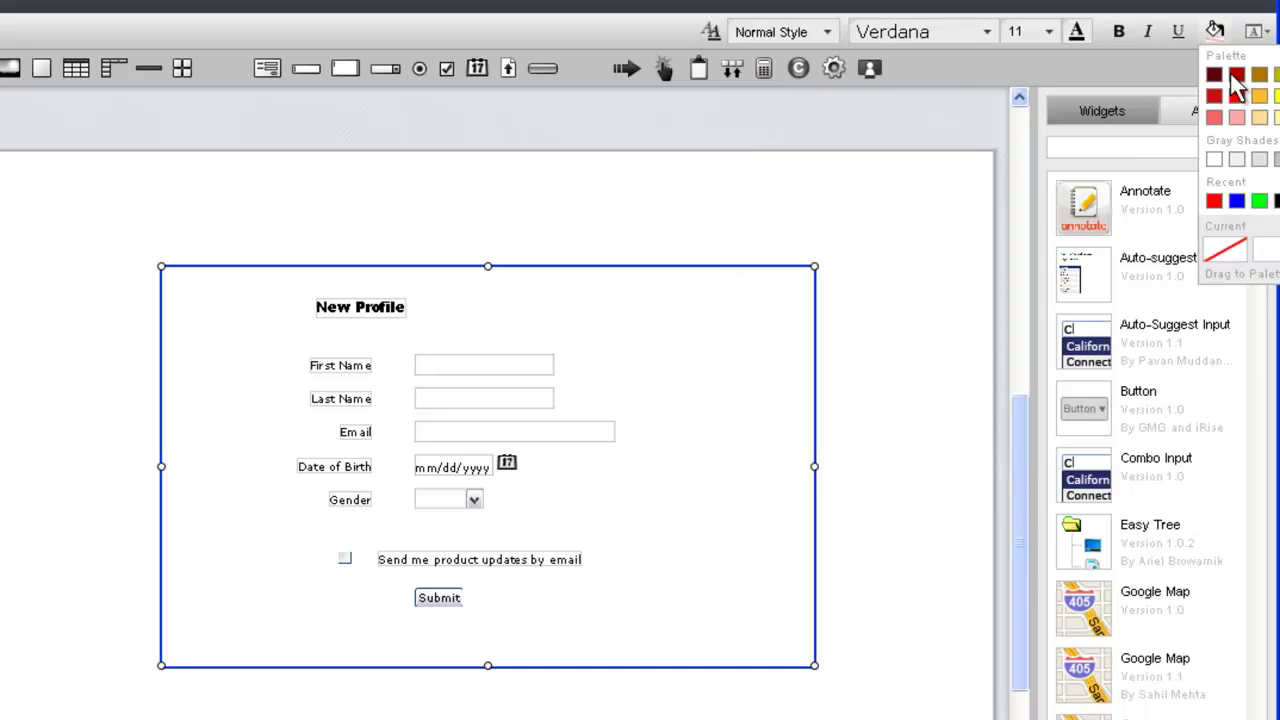
{"action": "left_click", "coordinate": [1265, 162]}
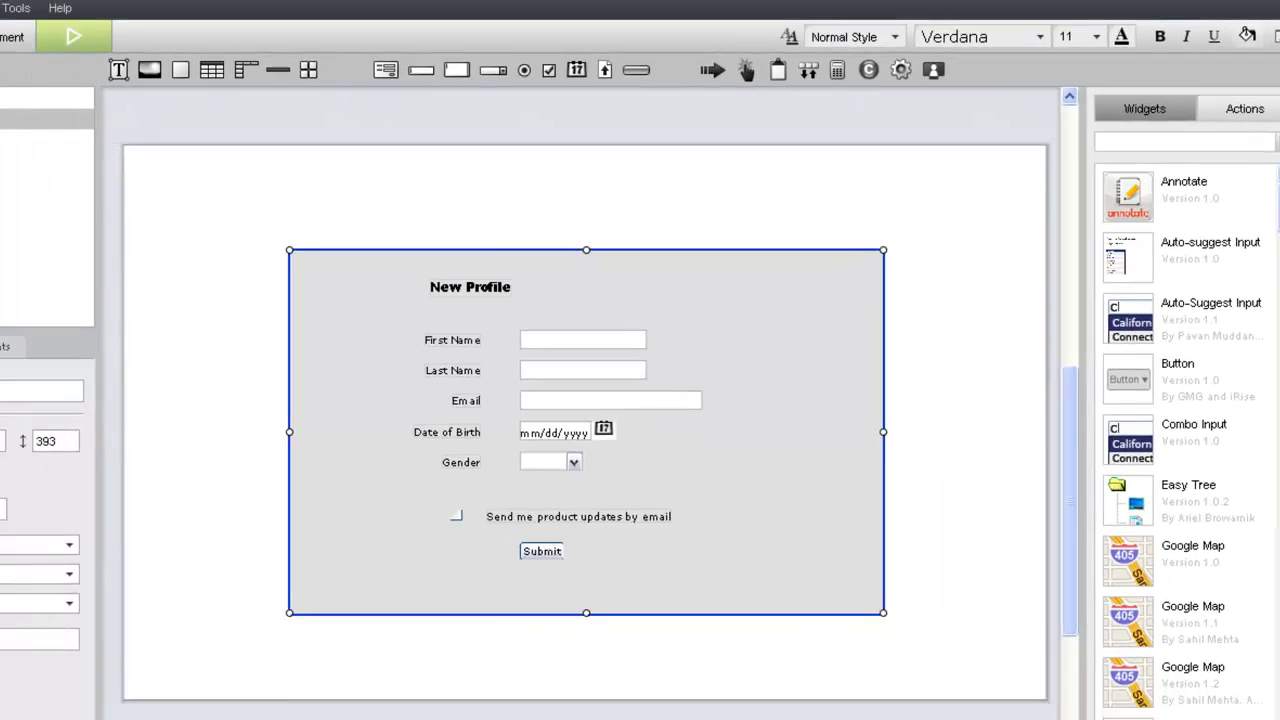